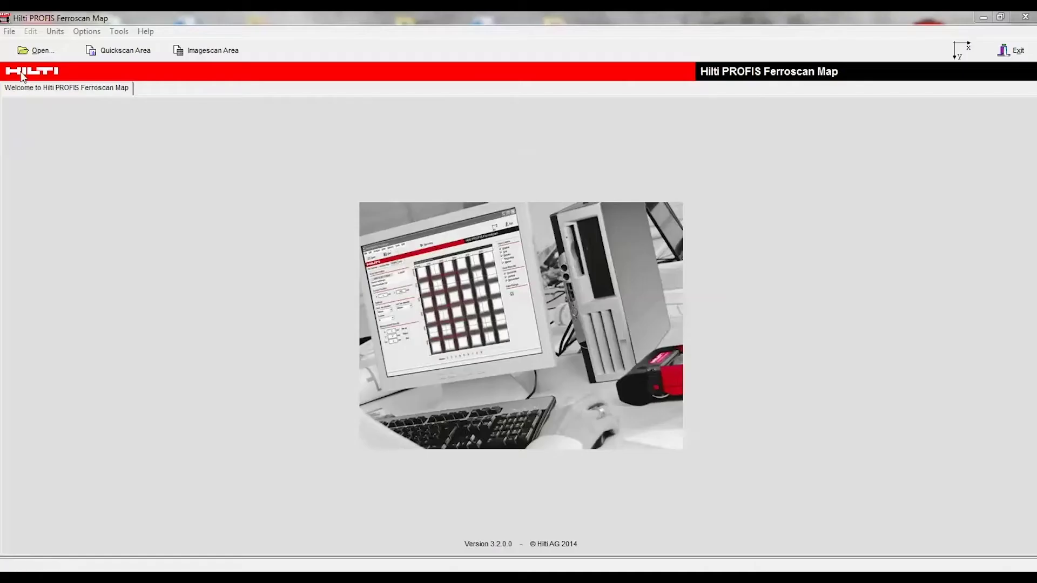
Open the HongKong_Big imagescan and the Tunnel_Map_Mark_Scenes quickscan, then view tunnel coverage statistics.
left_click(11, 34)
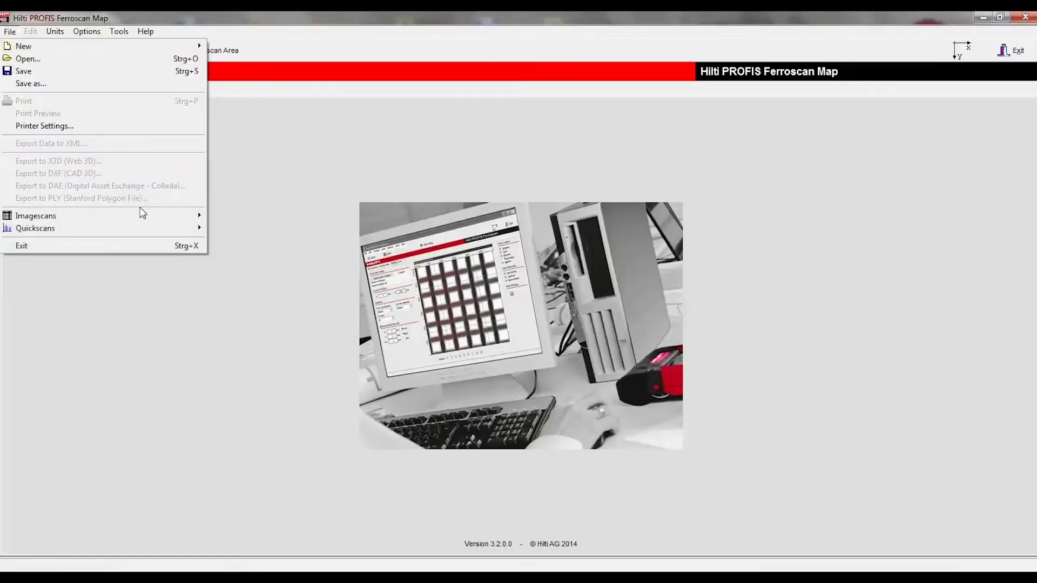
mouse_move(35, 216)
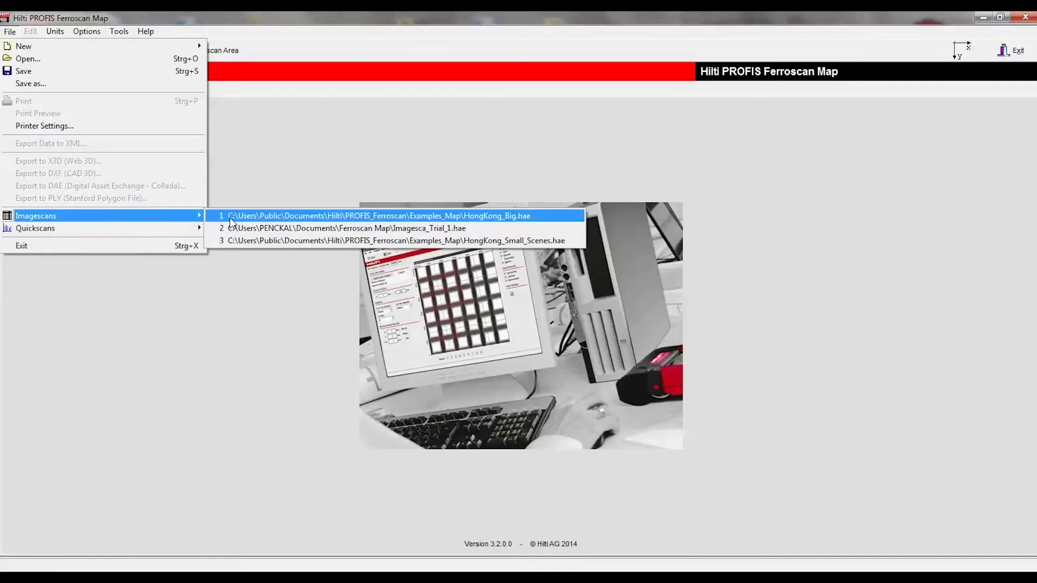
left_click(229, 215)
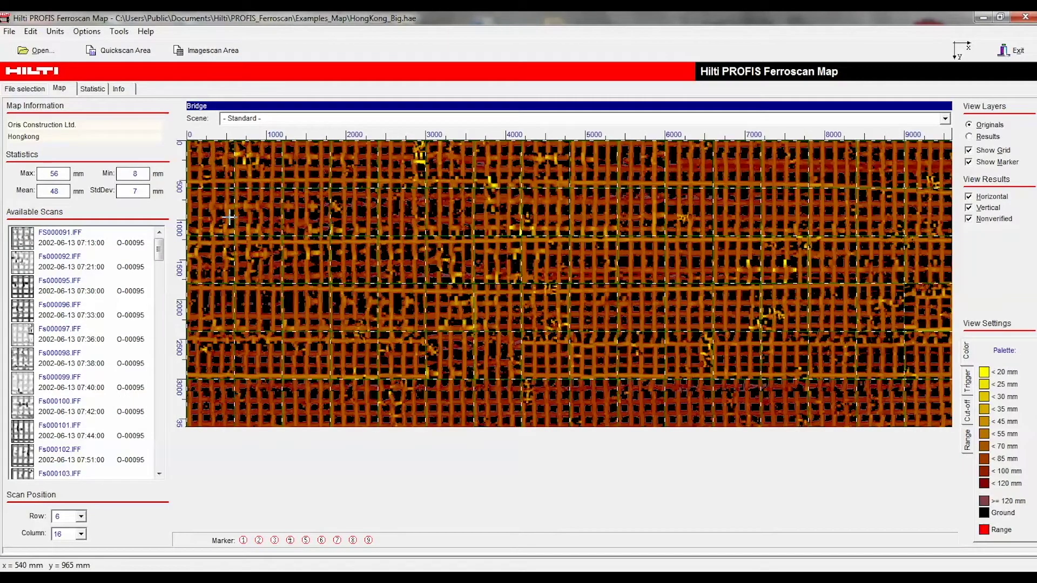
left_click(10, 31)
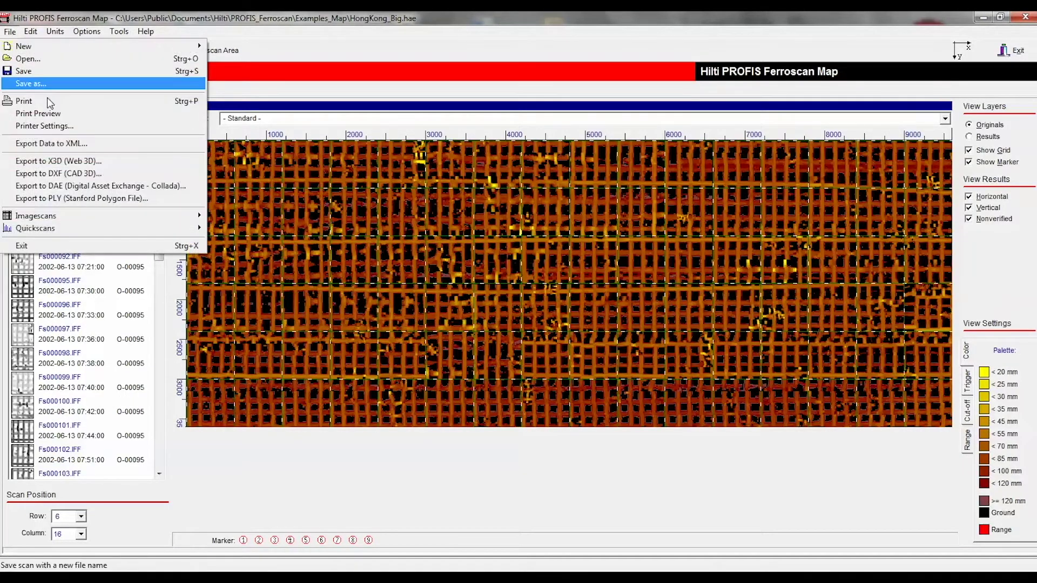
mouse_move(36, 228)
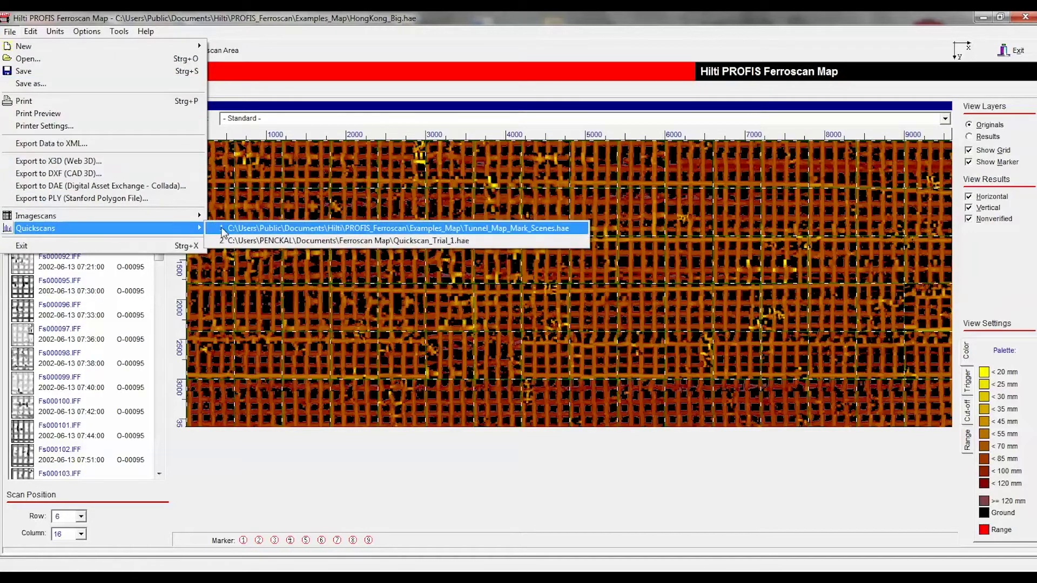
left_click(225, 230)
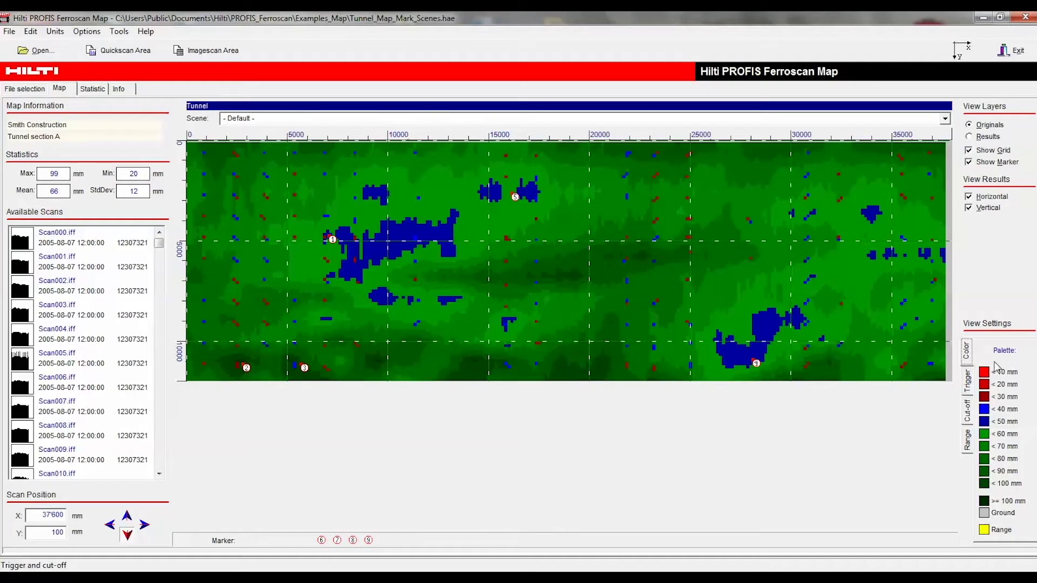
left_click(92, 89)
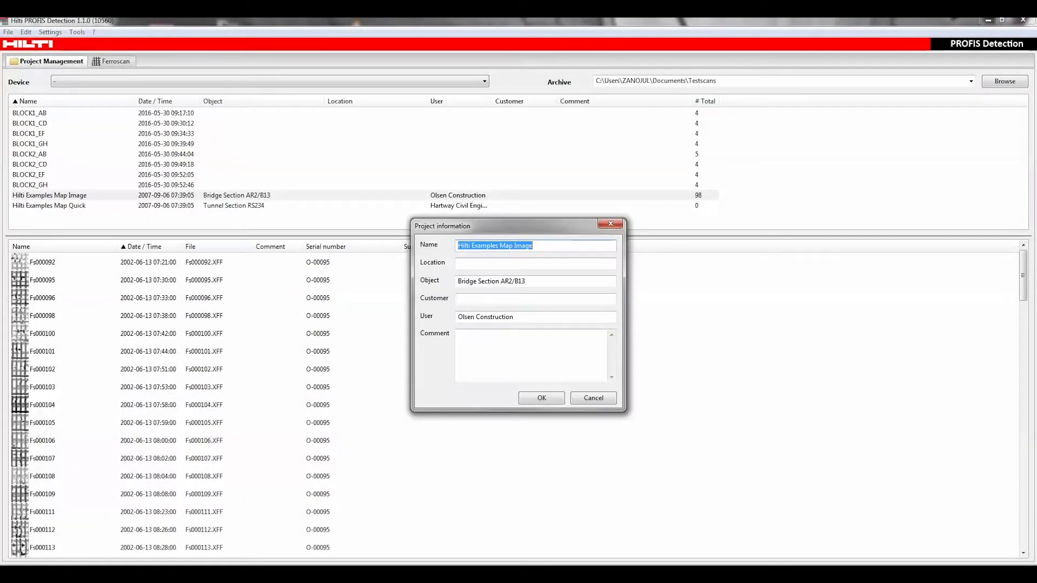
Review the Map Image project details and open scan Fs000095's rebar image.
left_click(541, 398)
key("Return")
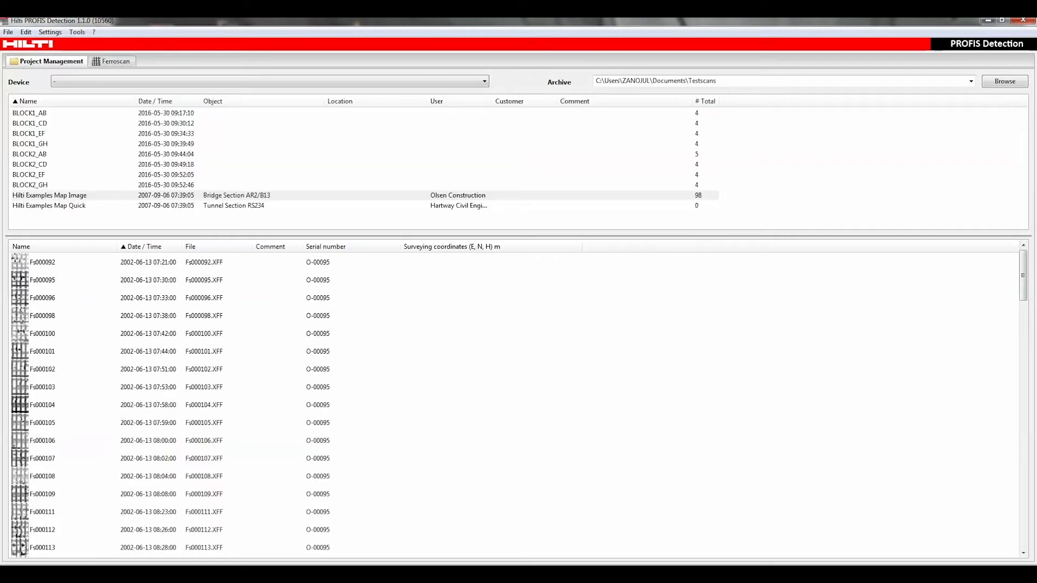
double_click(42, 280)
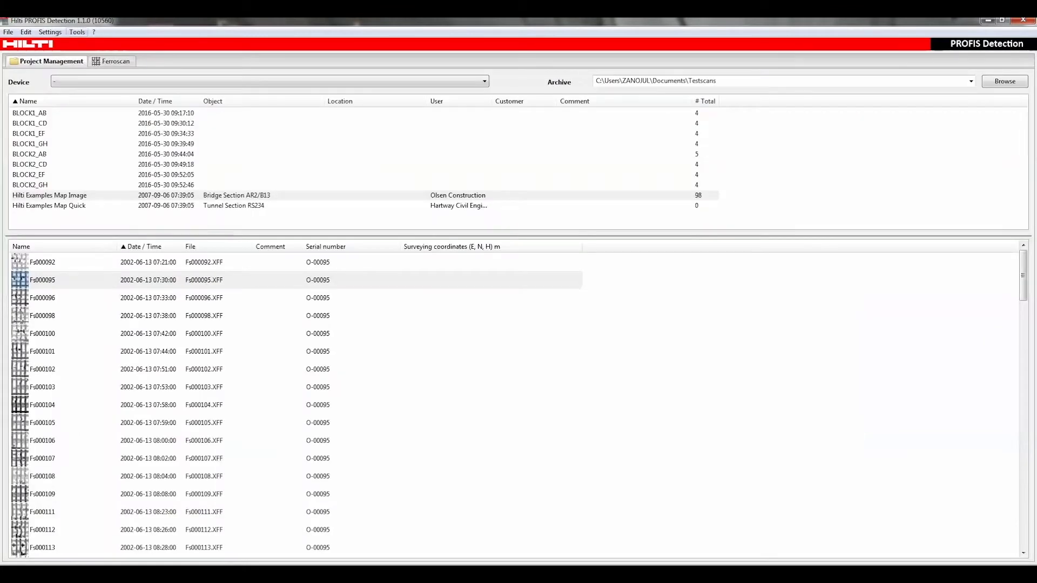
Set up Ferroscan batch processing with 10 mm horizontal and vertical bar diameters.
left_click(77, 31)
key("Return")
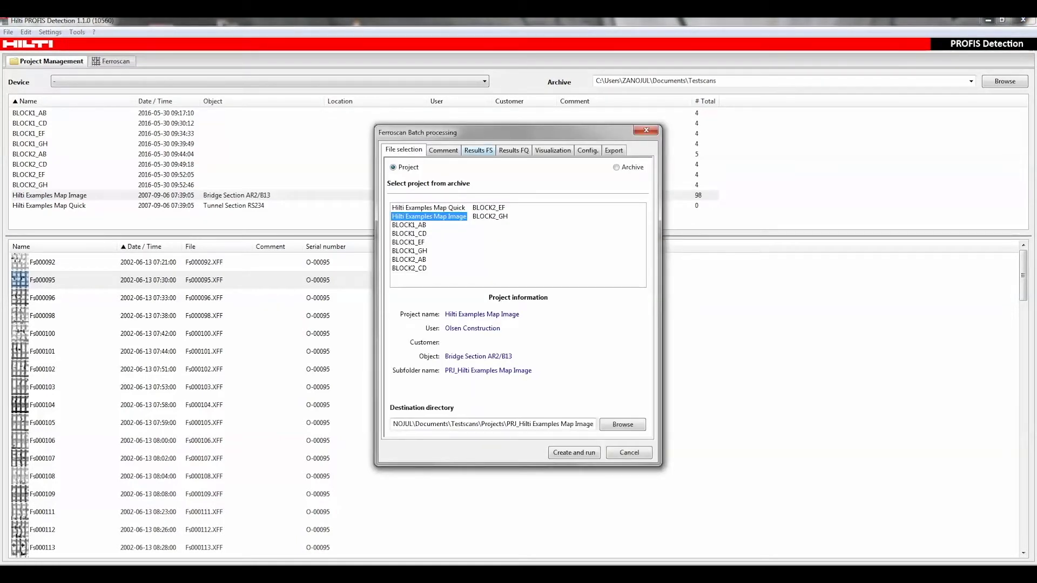
left_click(478, 150)
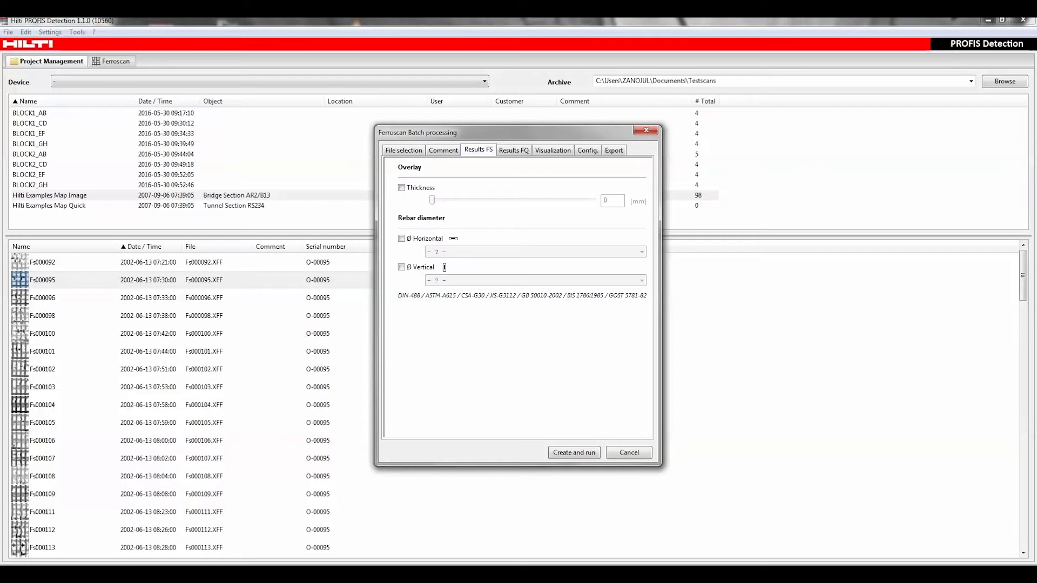
left_click(401, 239)
left_click(535, 252)
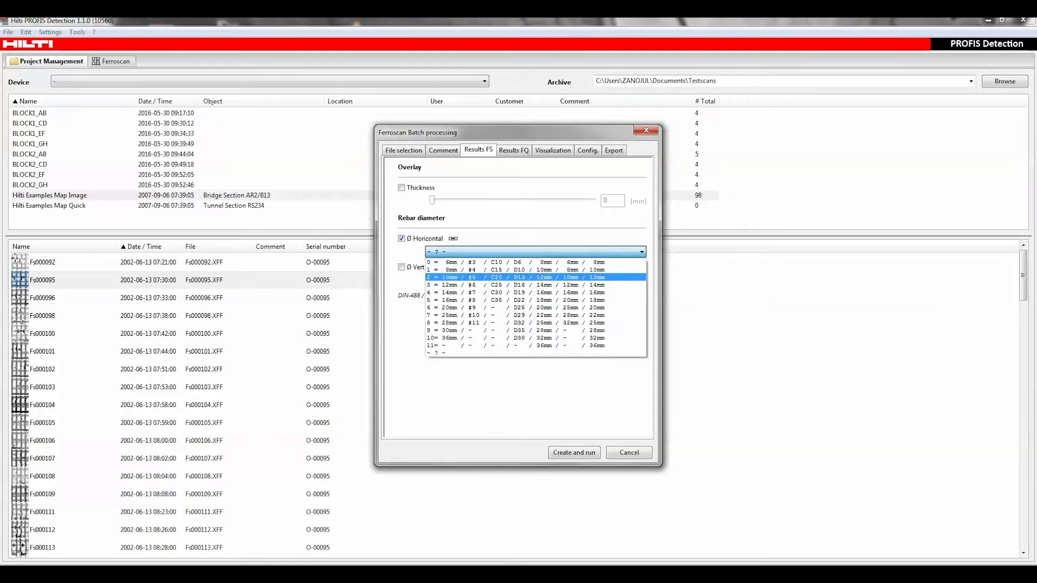
left_click(534, 270)
left_click(400, 267)
left_click(534, 279)
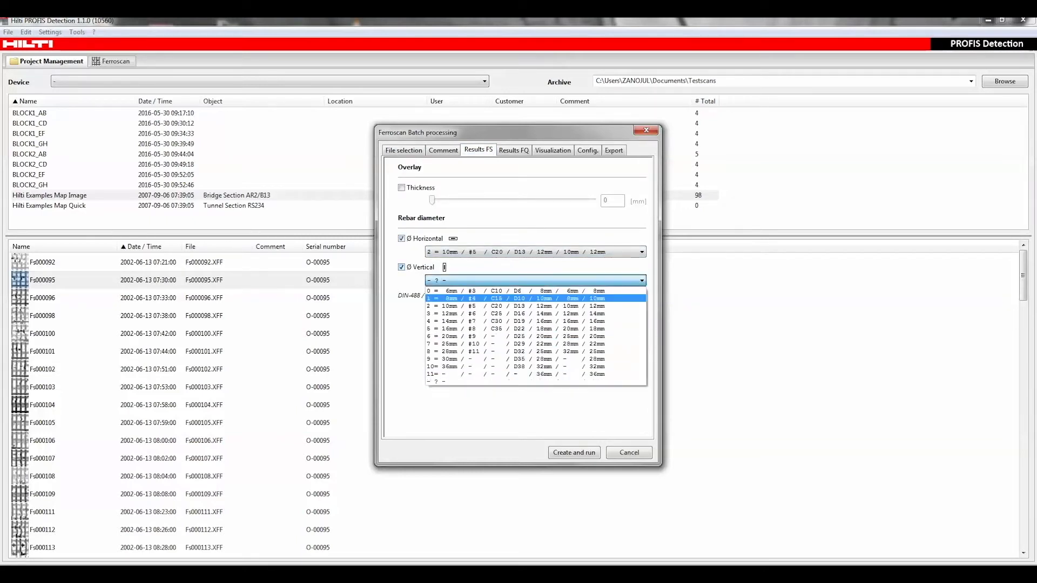
left_click(534, 306)
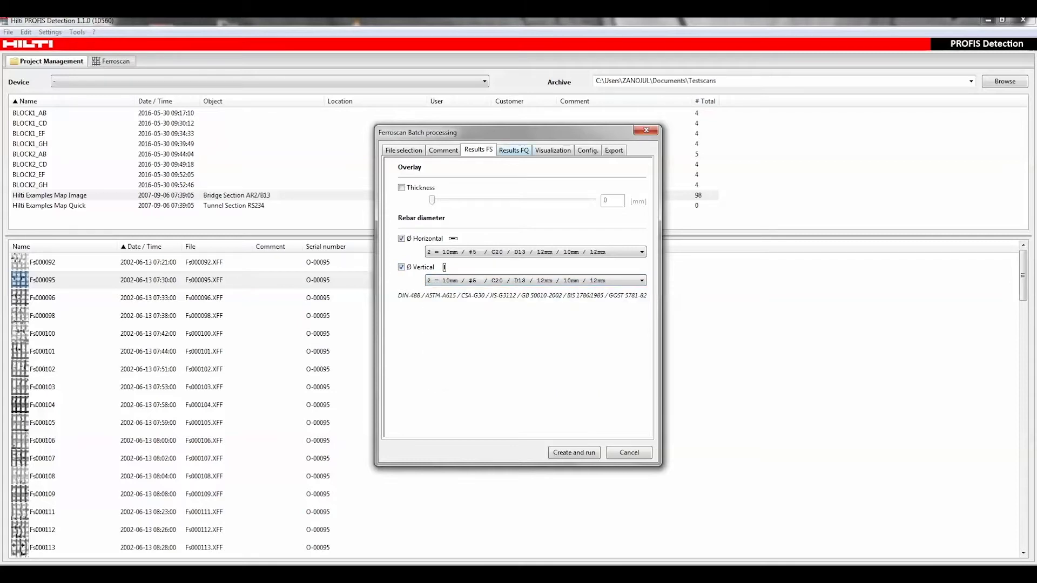
Enable PROFIS Ferroscan Map export and run the batch processing.
left_click(613, 150)
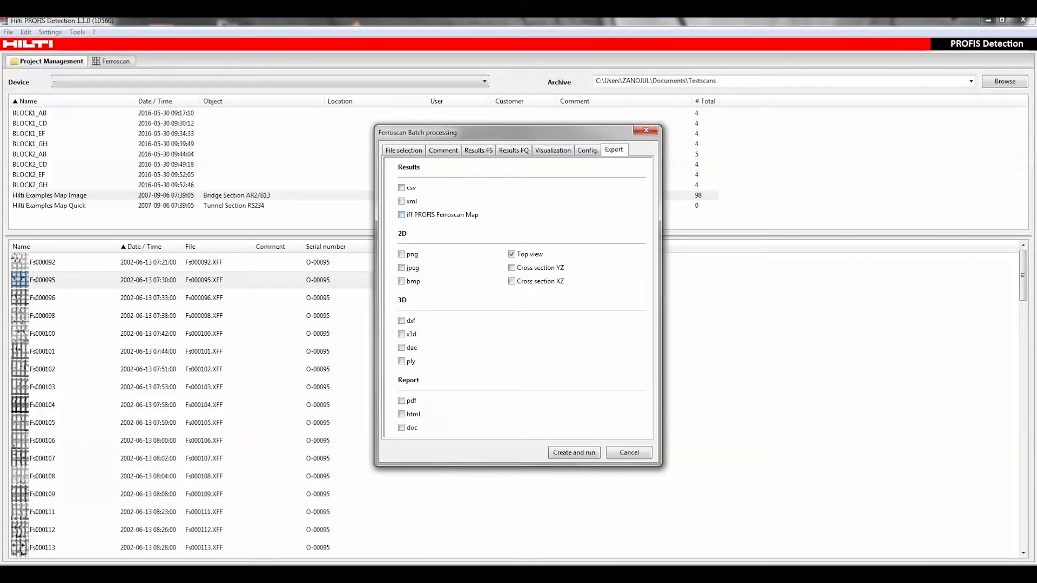
left_click(401, 215)
left_click(574, 452)
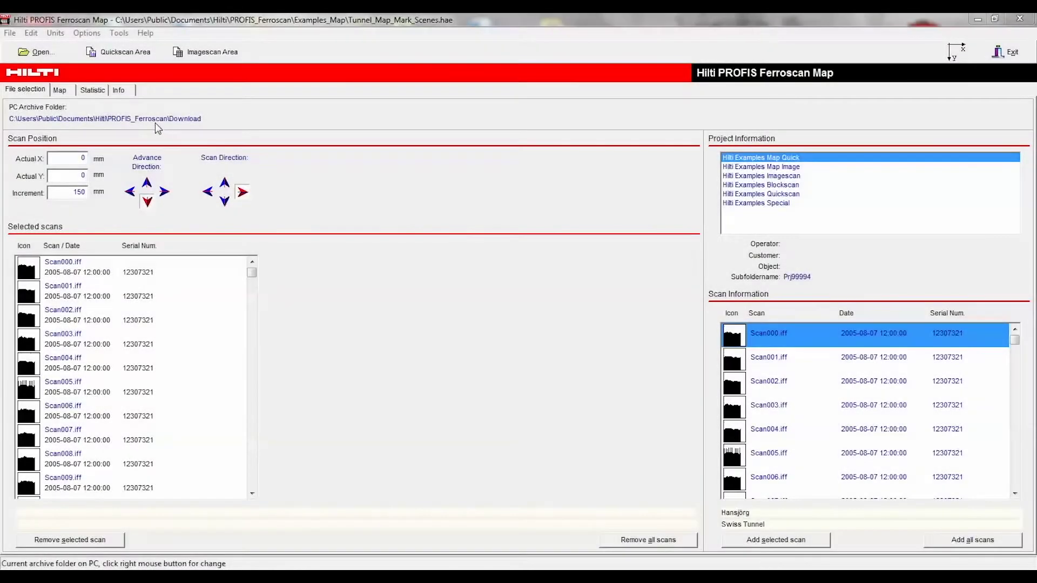
Open Color Settings and select the first cover depth range value in the palette.
left_click(92, 34)
mouse_move(142, 48)
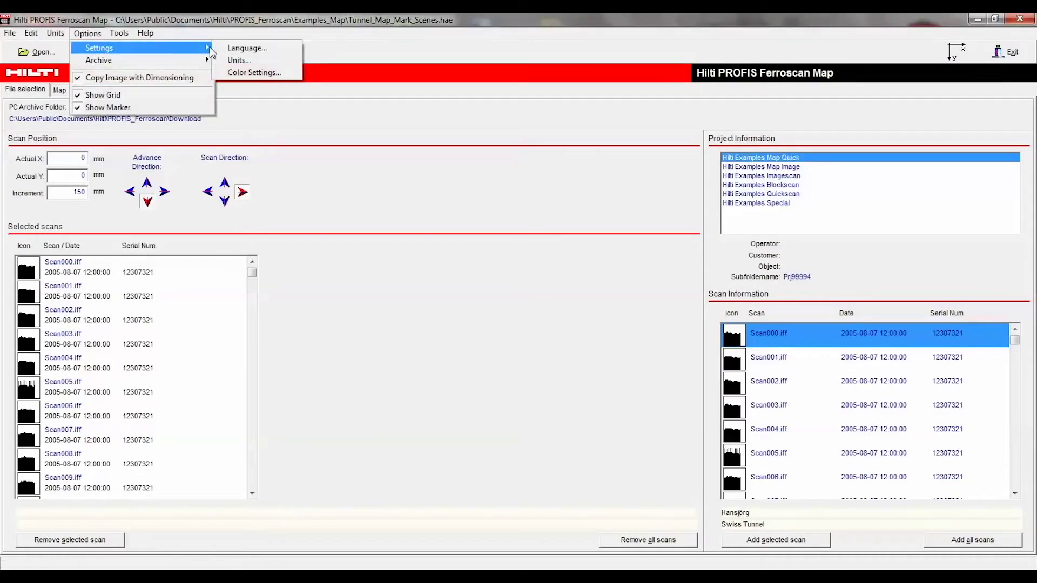
left_click(229, 74)
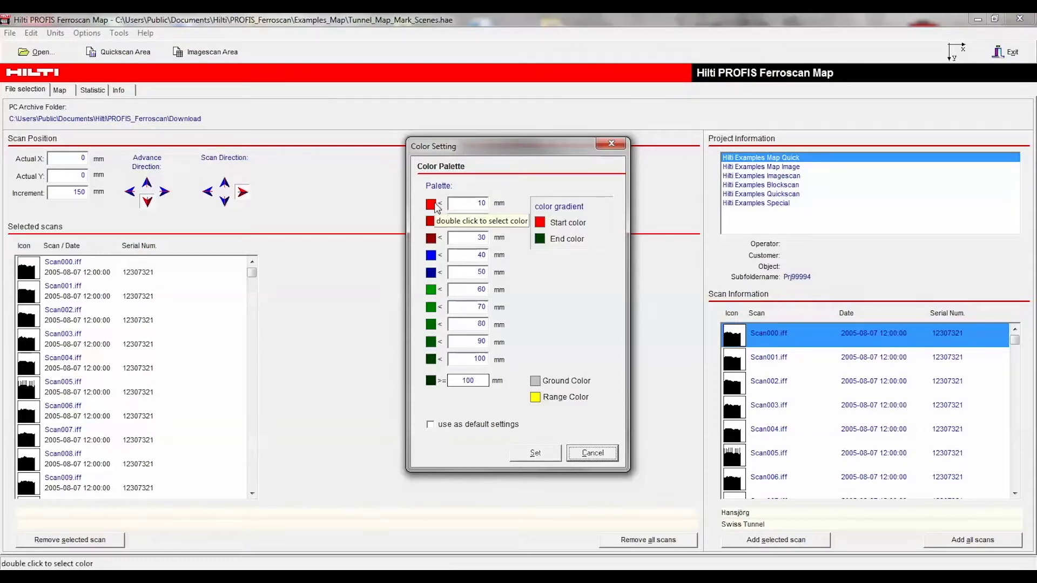
left_click_drag(478, 202, 488, 202)
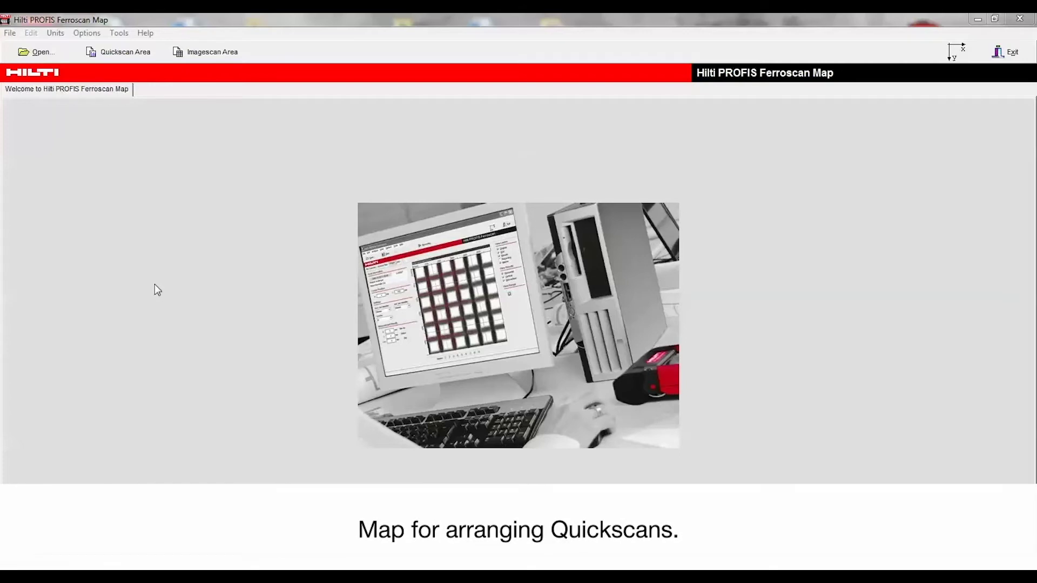
Enter Tunnel ABC, Hardfield Construction, width 32000 mm and height 12000 mm, and apply.
left_click(129, 54)
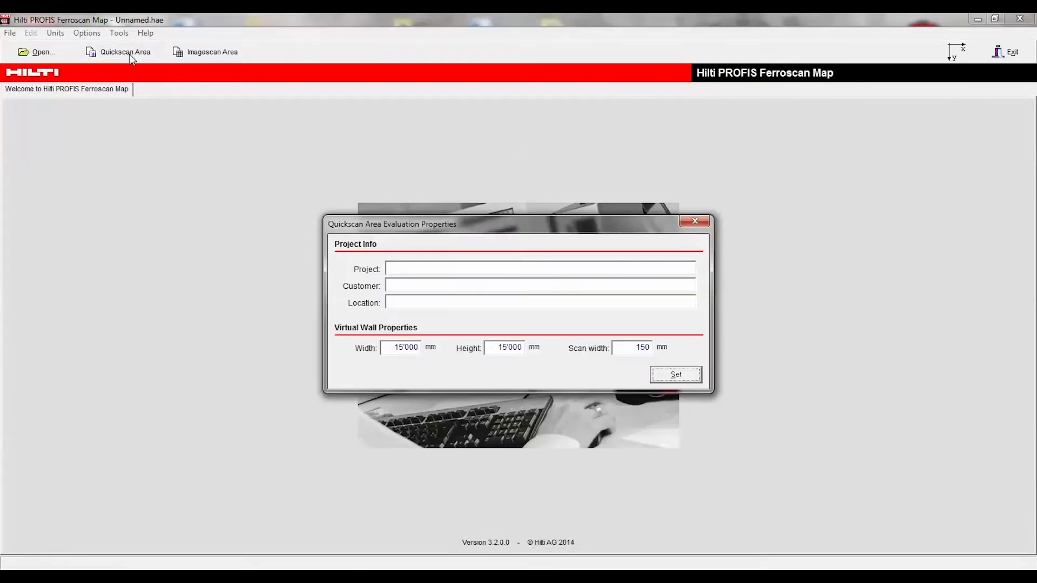
left_click(440, 268)
type("Tunnel ABC")
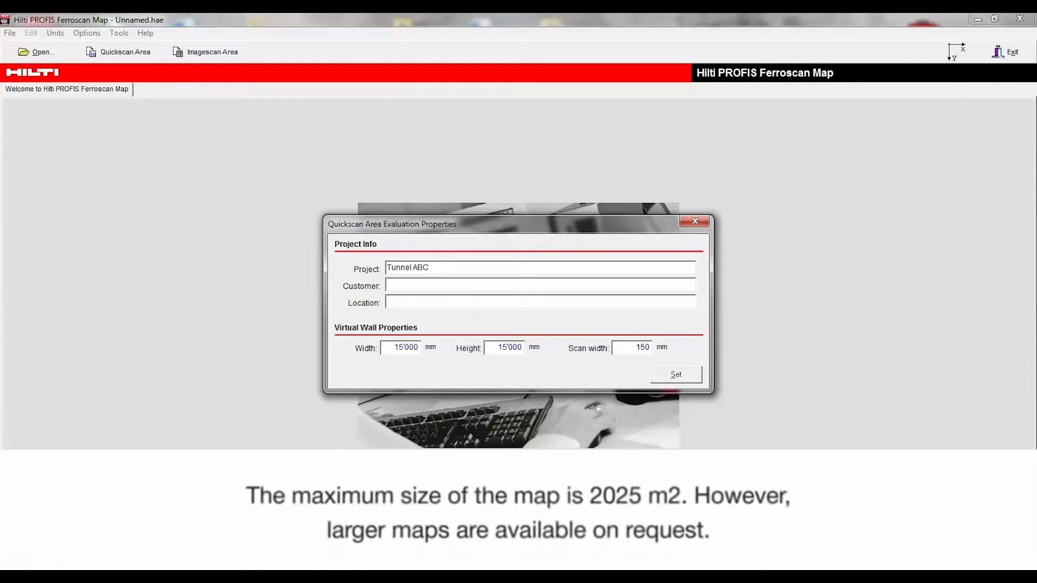
key("Tab")
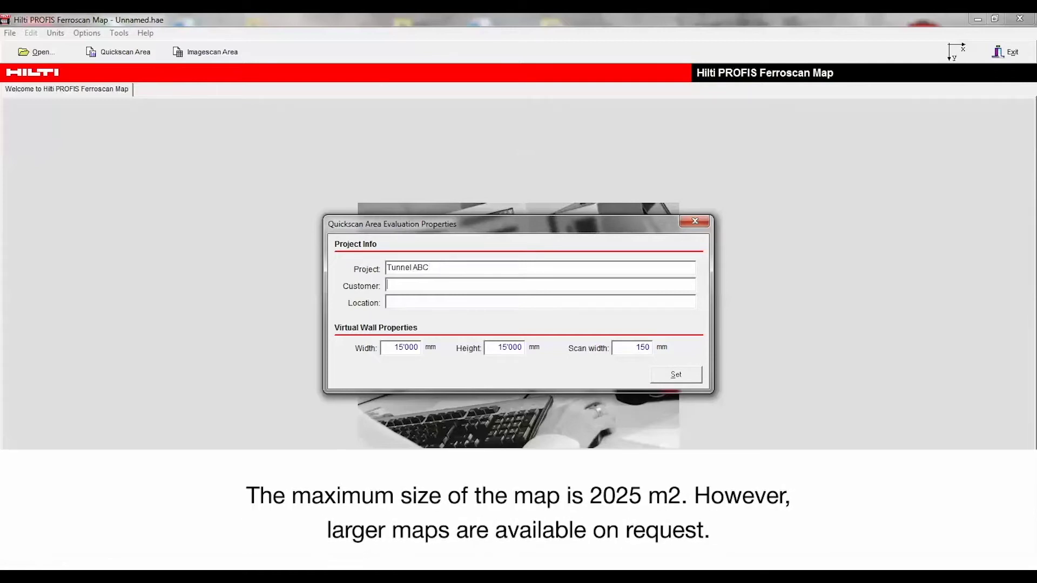
type("Hardfield Construction")
key("Tab")
key("Tab")
type("32'000")
key("Tab")
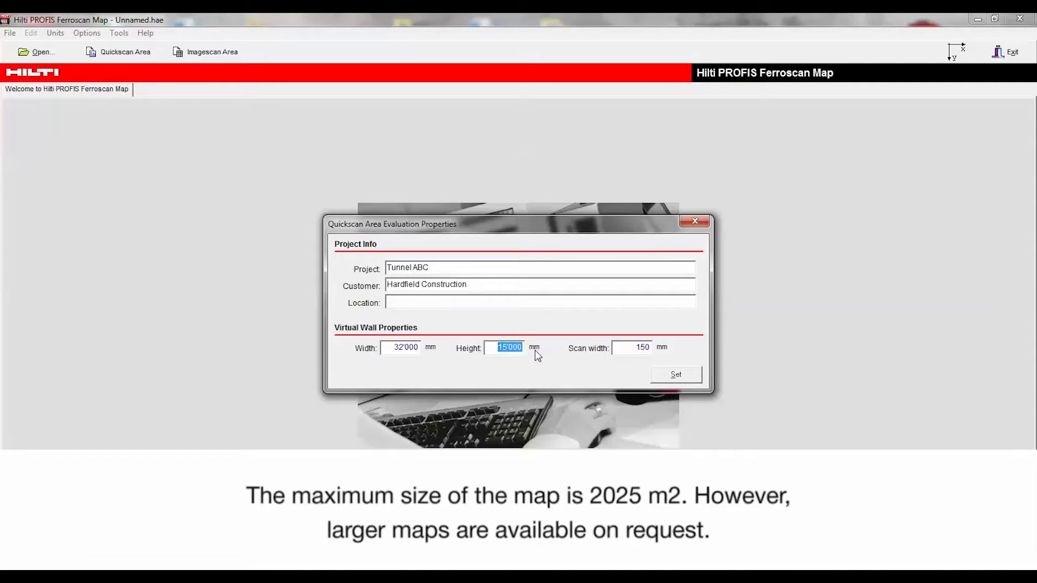
type("12000")
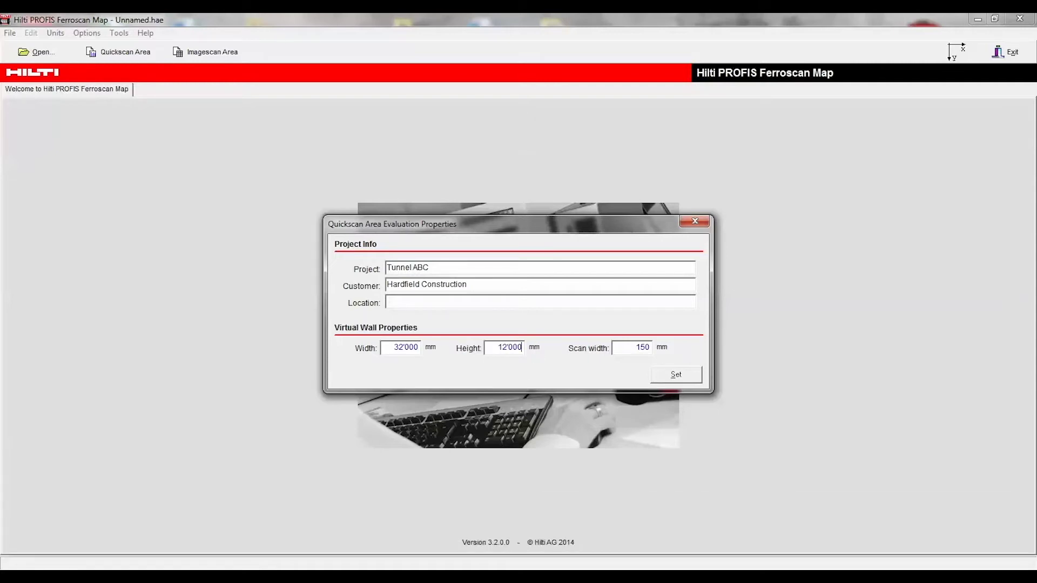
left_click(674, 375)
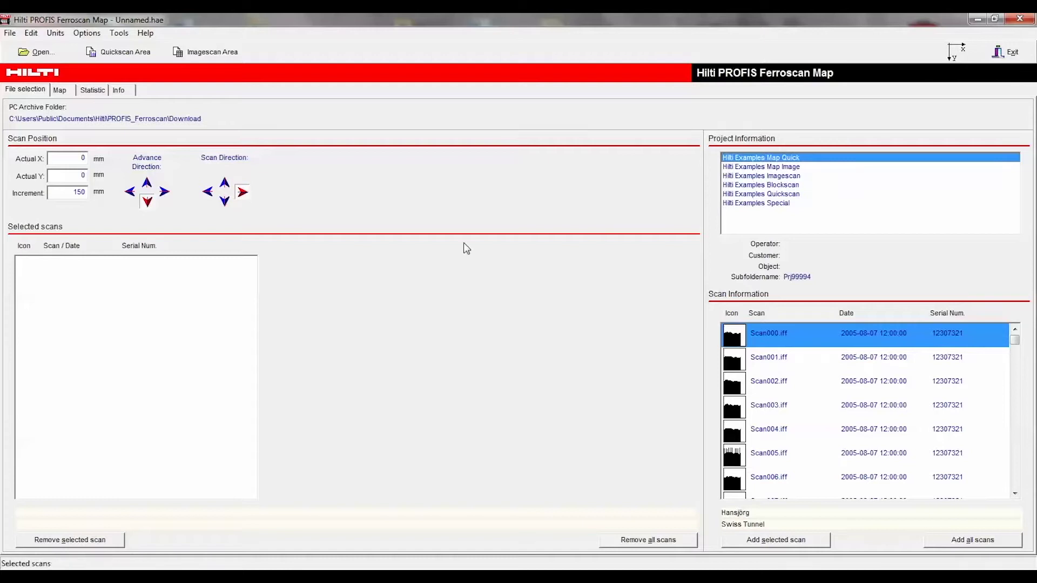
Set advance direction to right and scan direction to down, then add all example scans.
left_click(163, 193)
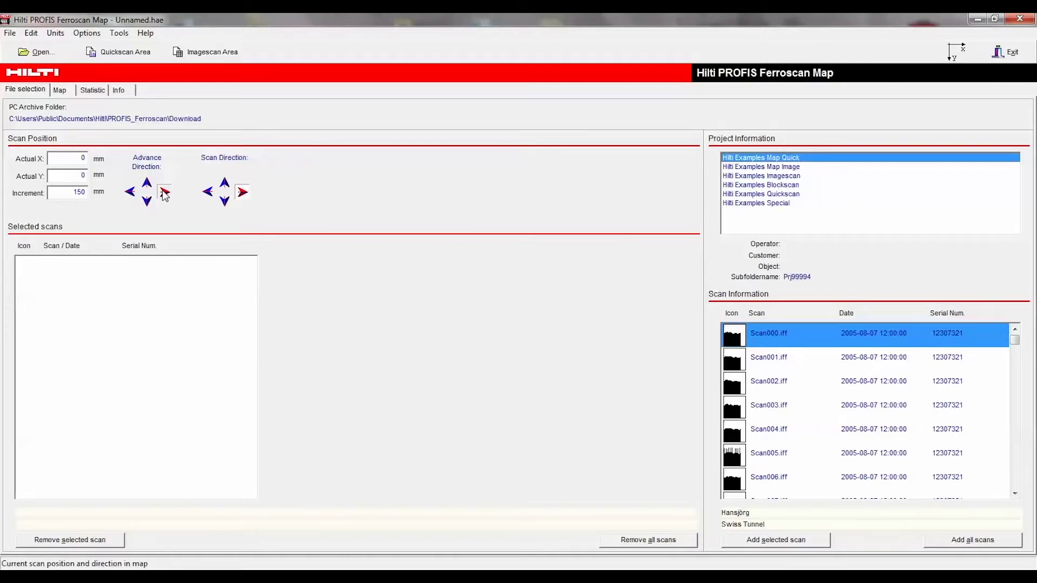
left_click(226, 201)
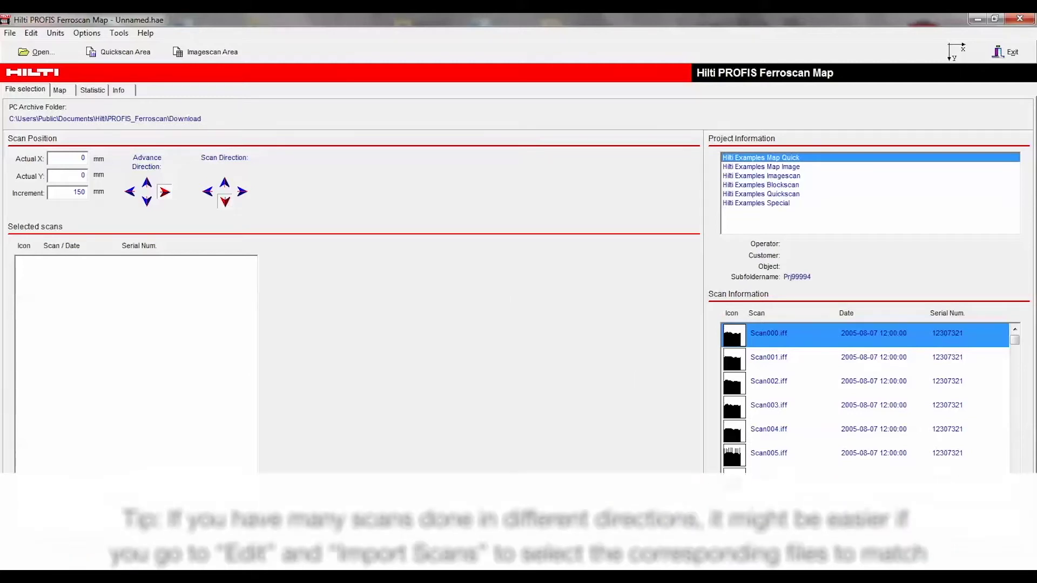
left_click(972, 539)
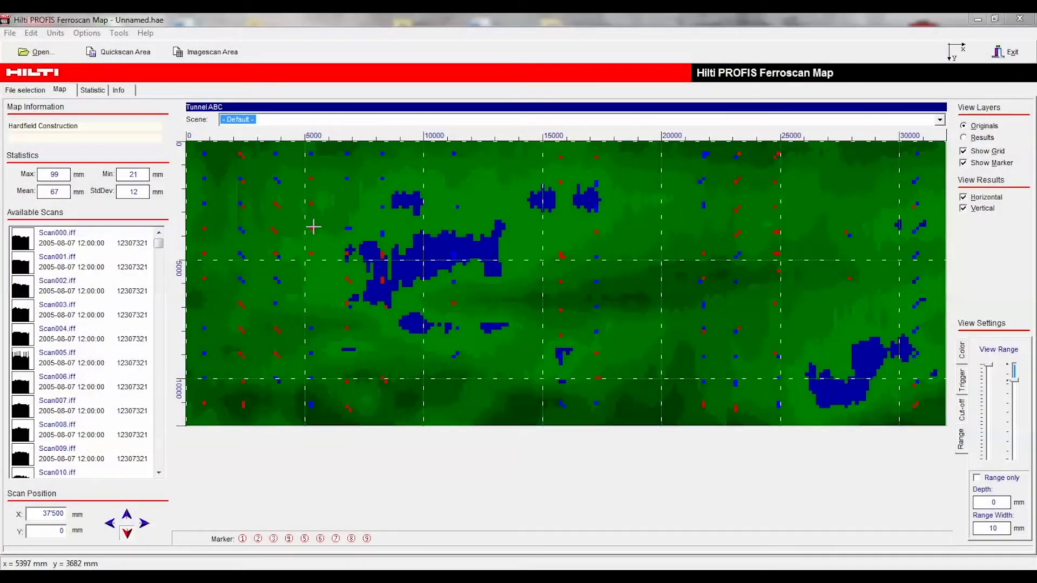
mouse_move(300, 214)
left_mouse_down()
mouse_move(551, 311)
mouse_move(569, 355)
left_mouse_up()
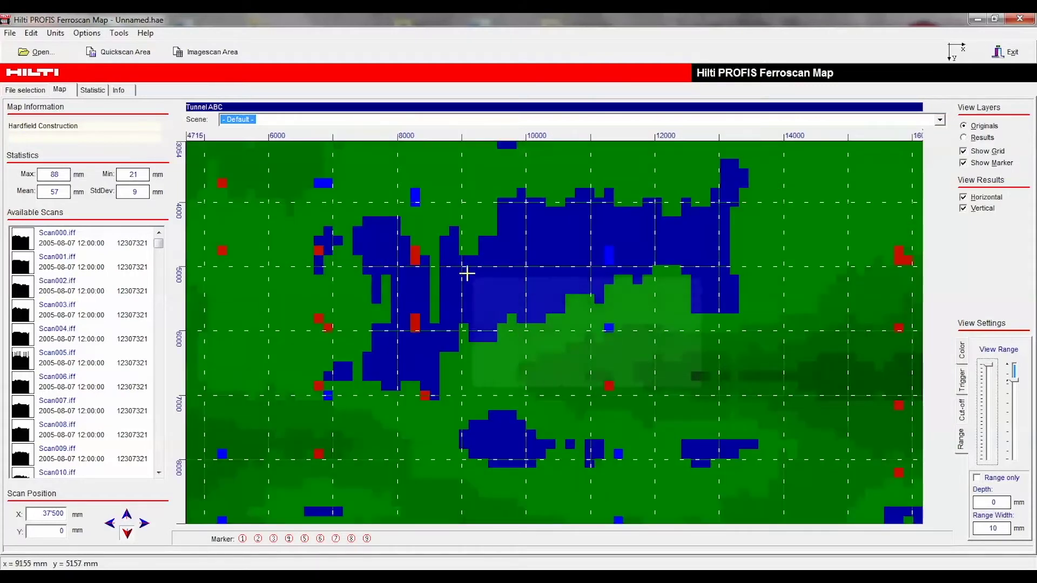
left_click_drag(700, 388, 423, 238)
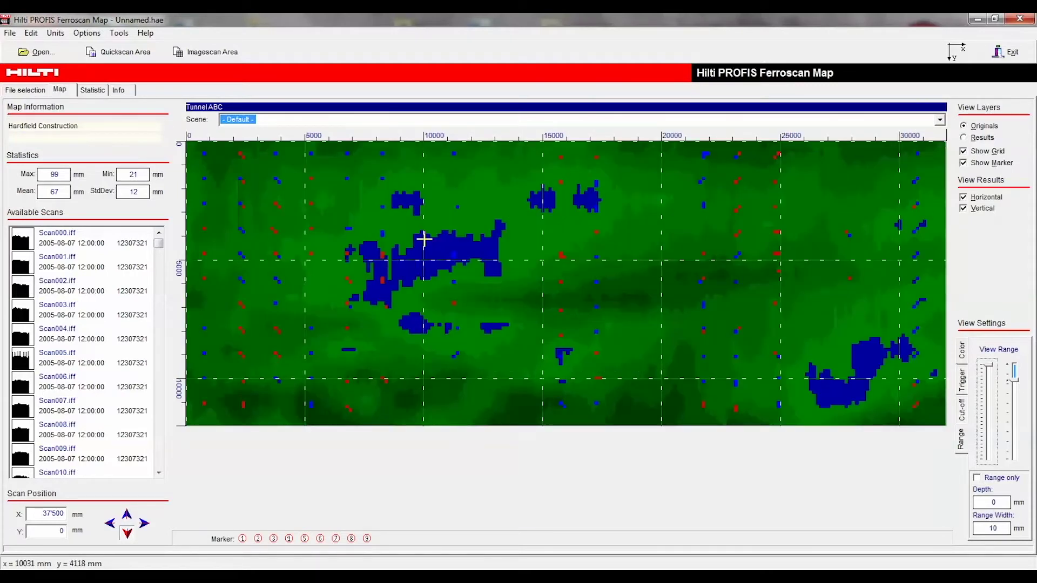
left_click(85, 34)
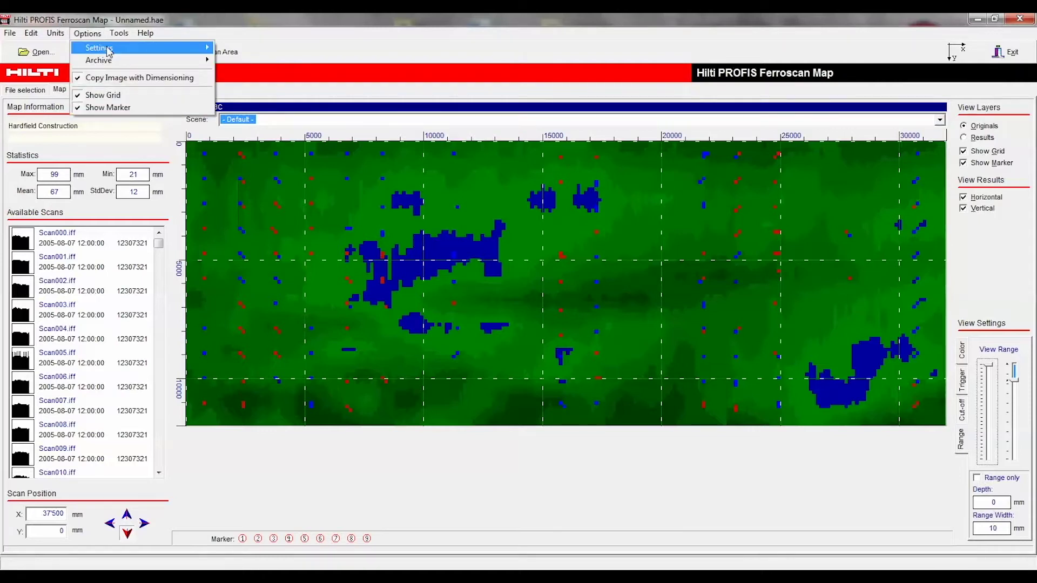
mouse_move(97, 48)
left_click(239, 71)
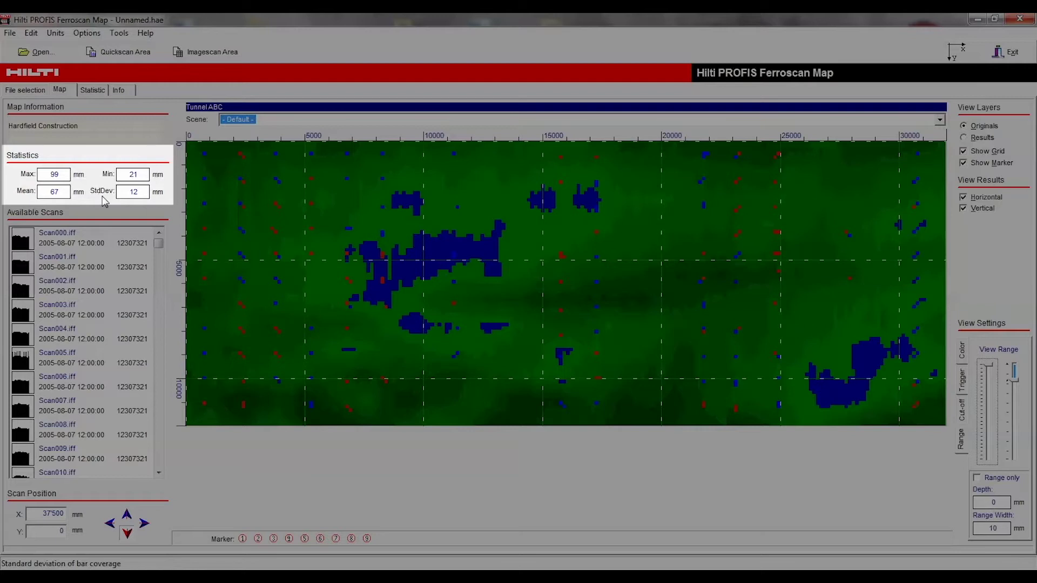
Highlight bars at 65 mm cover on the full Tunnel ABC map, then view the statistics histogram.
left_click(962, 453)
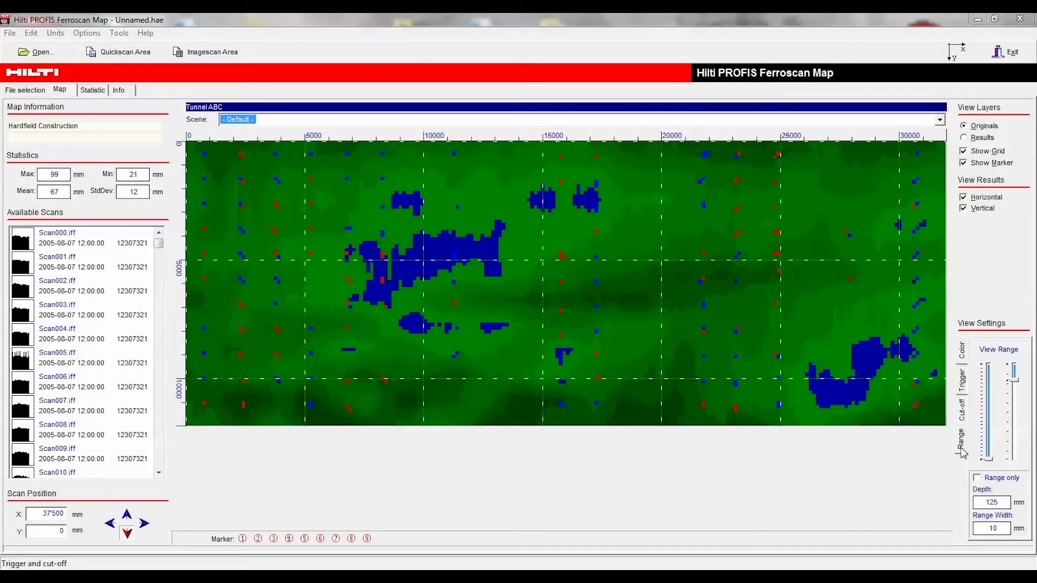
left_click(977, 479)
mouse_move(985, 461)
left_mouse_down()
mouse_move(996, 375)
mouse_move(994, 414)
left_mouse_up()
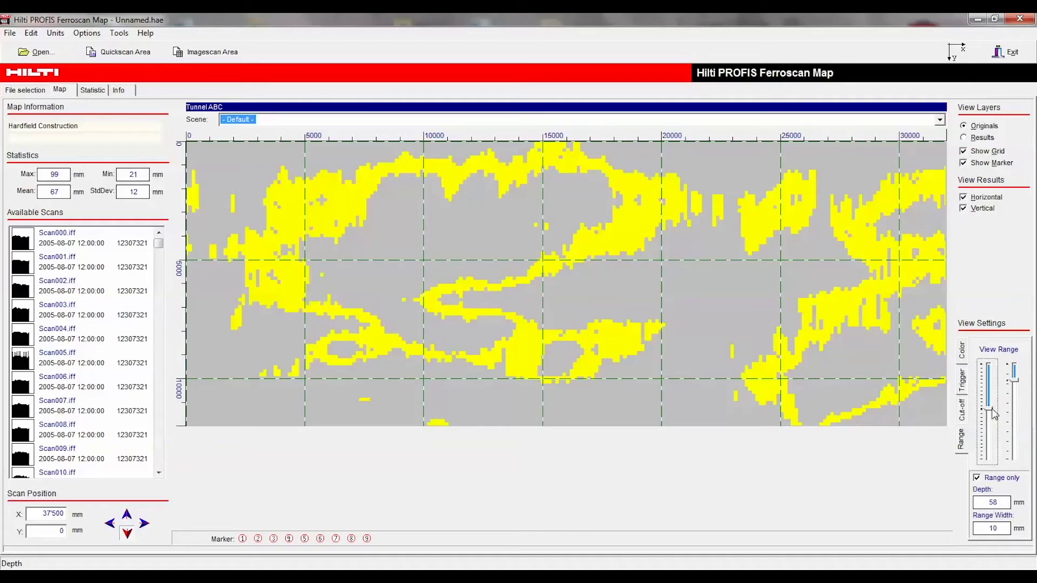
left_click_drag(994, 414, 994, 403)
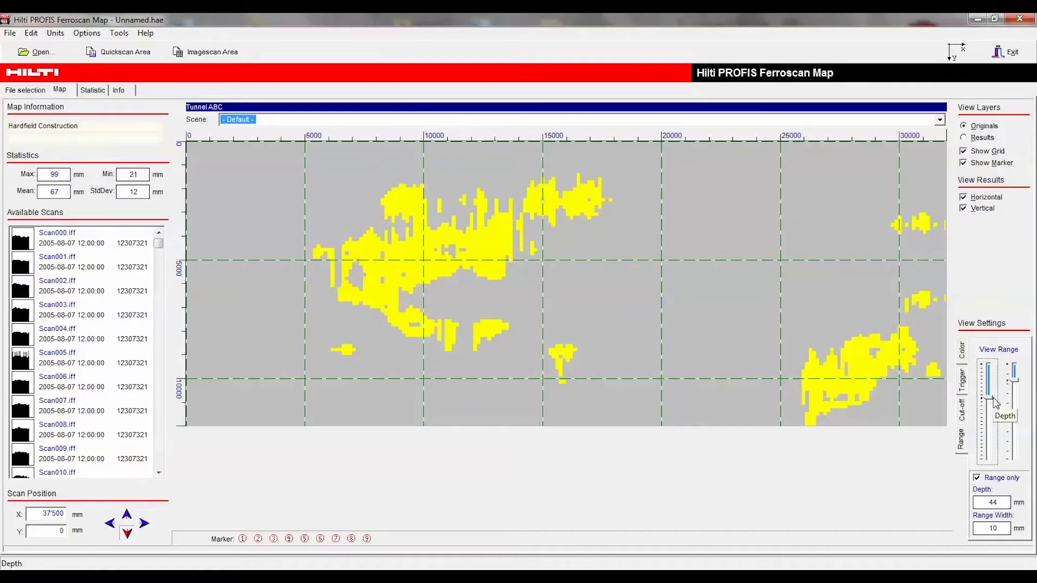
left_click(976, 477)
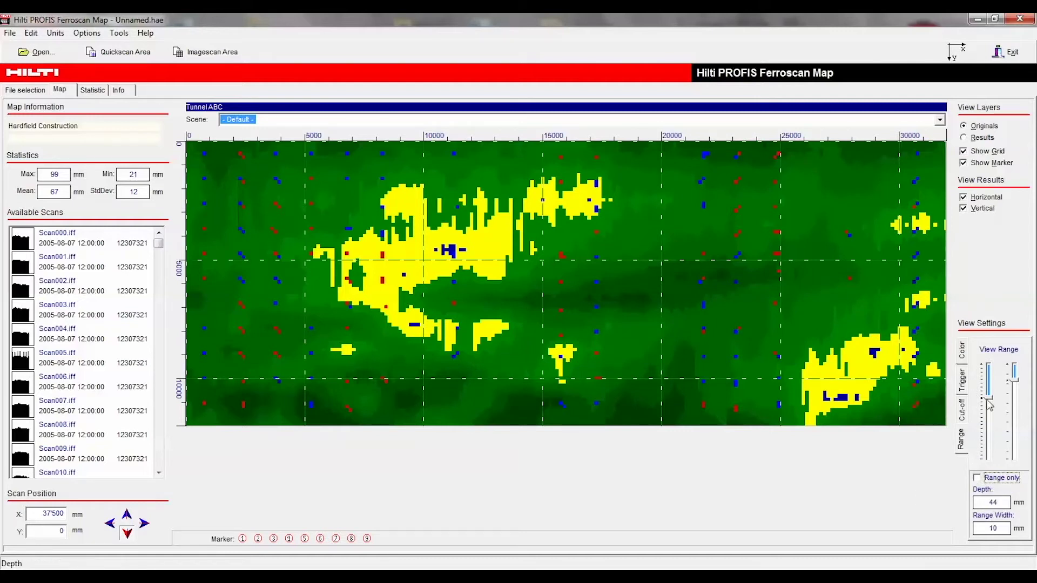
left_click_drag(988, 403, 990, 420)
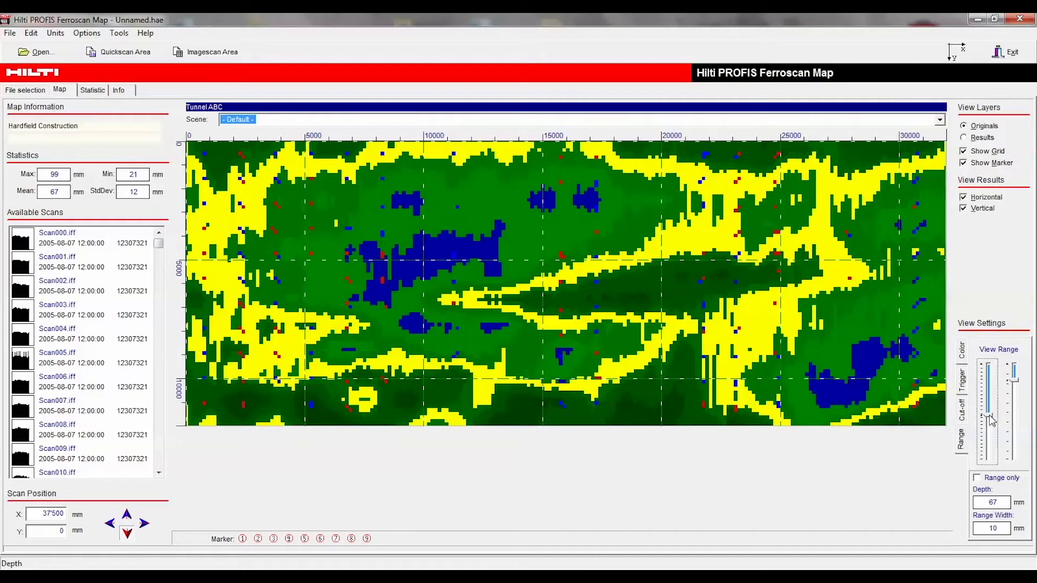
left_click_drag(989, 419, 989, 418)
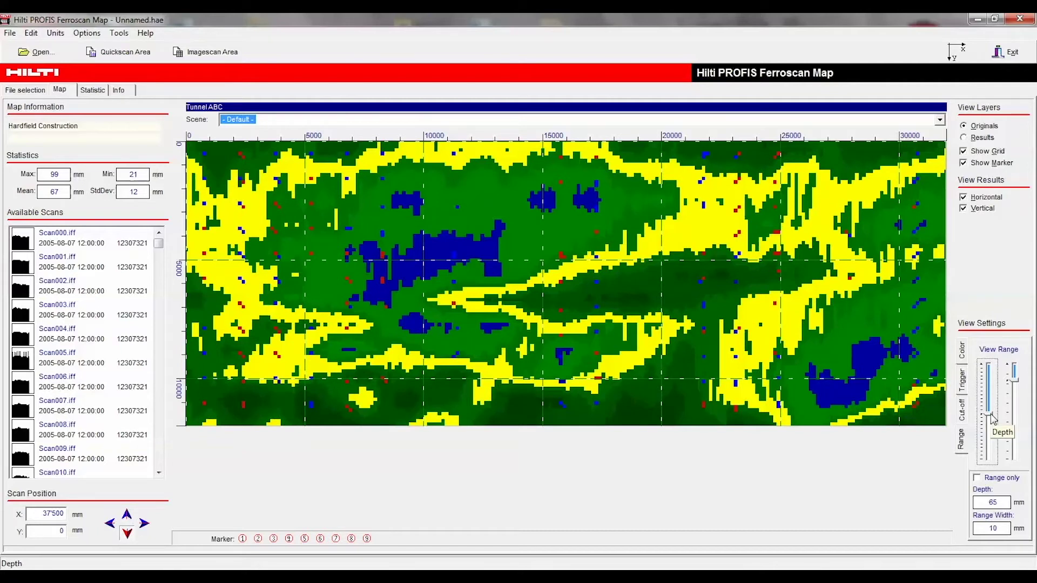
left_click(91, 91)
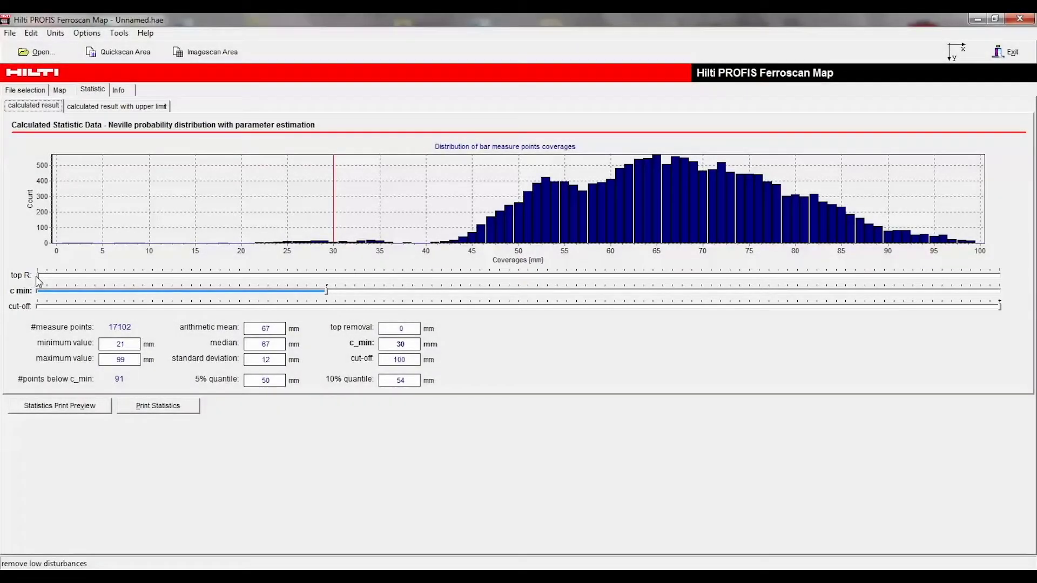
Filter low disturbances, ignore bars deeper than 94 mm, and set c_min to 40 mm.
mouse_move(36, 276)
left_mouse_down()
mouse_move(212, 271)
mouse_move(39, 288)
left_mouse_up()
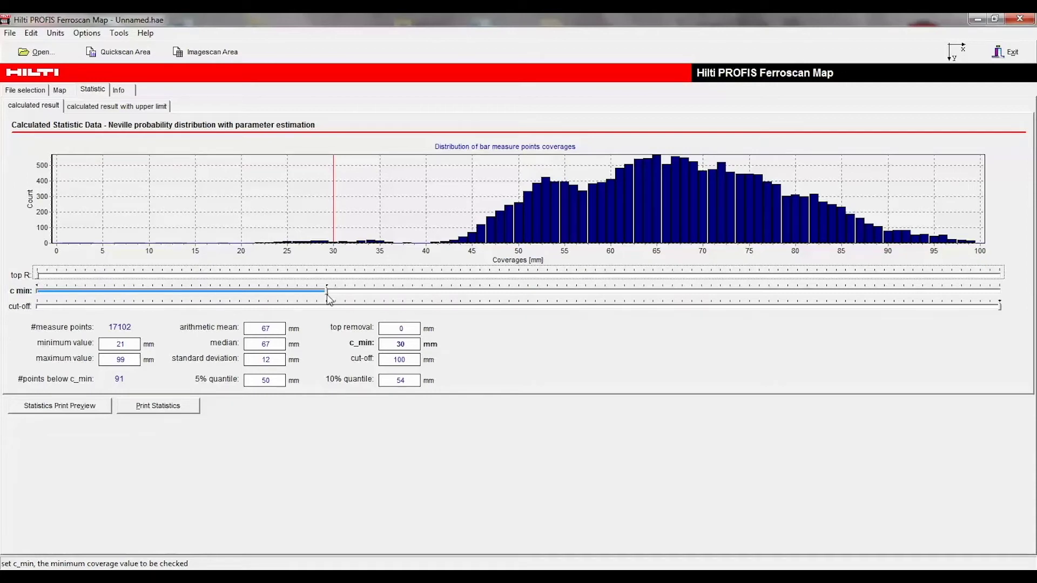
left_click_drag(328, 292, 421, 290)
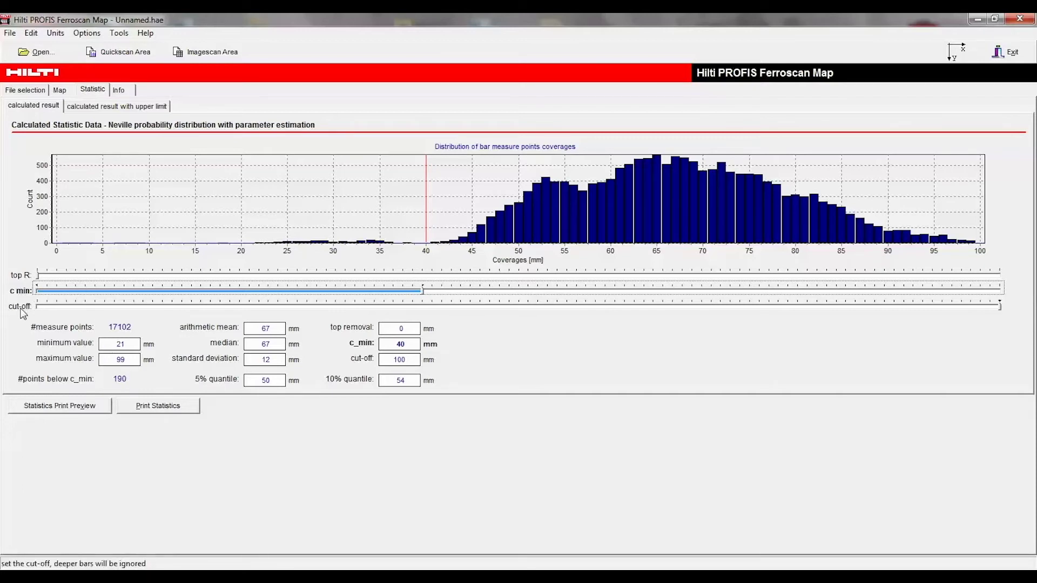
left_click(999, 308)
mouse_move(999, 308)
left_mouse_down()
mouse_move(944, 308)
mouse_move(1004, 308)
left_mouse_up()
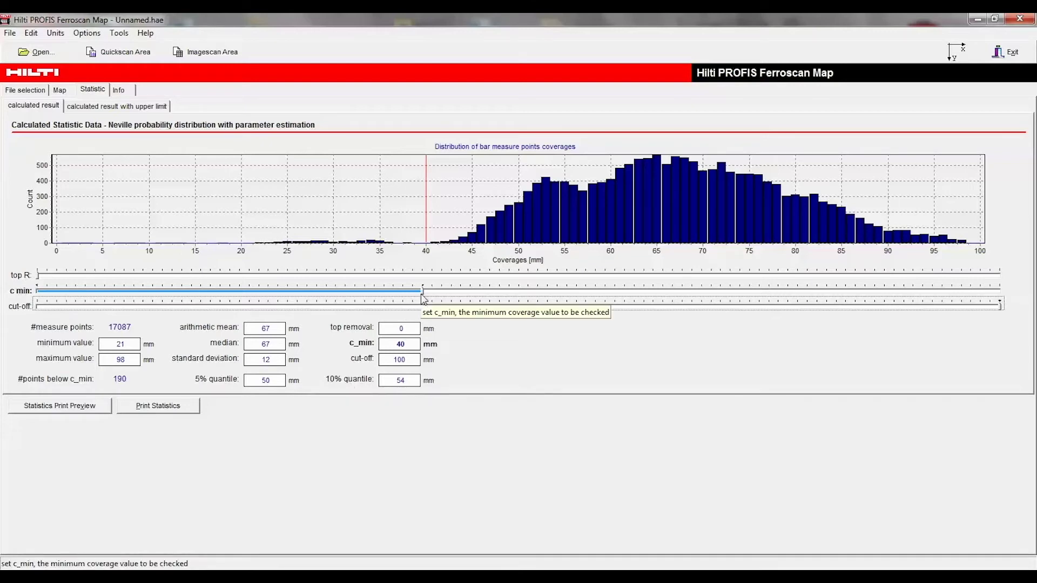
mouse_move(423, 293)
left_mouse_down()
mouse_move(572, 268)
mouse_move(422, 273)
left_mouse_up()
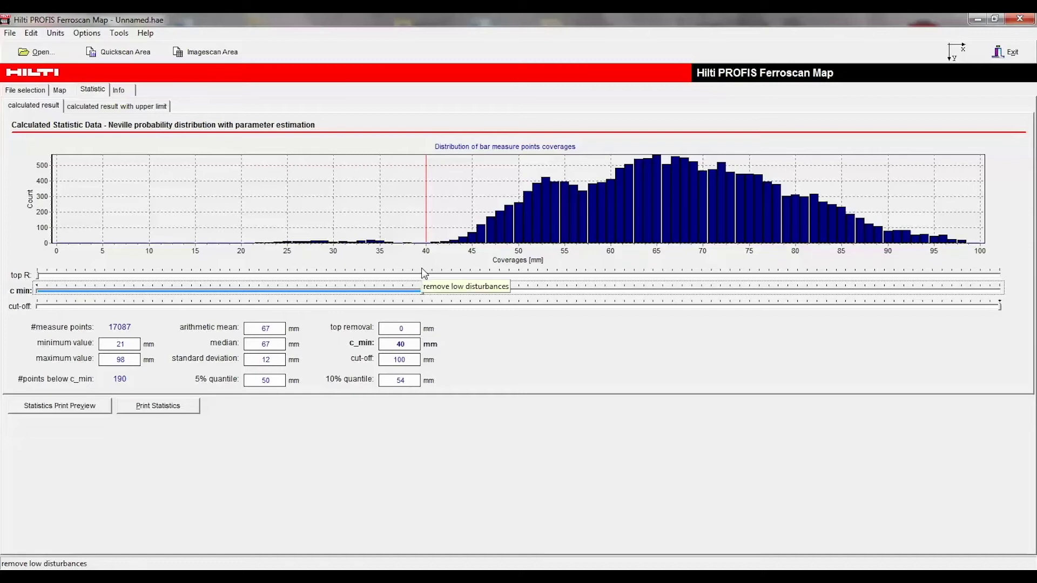
Preview the statistics report, then show the Tunnel ABC map with depth set to 0 mm.
left_click(71, 411)
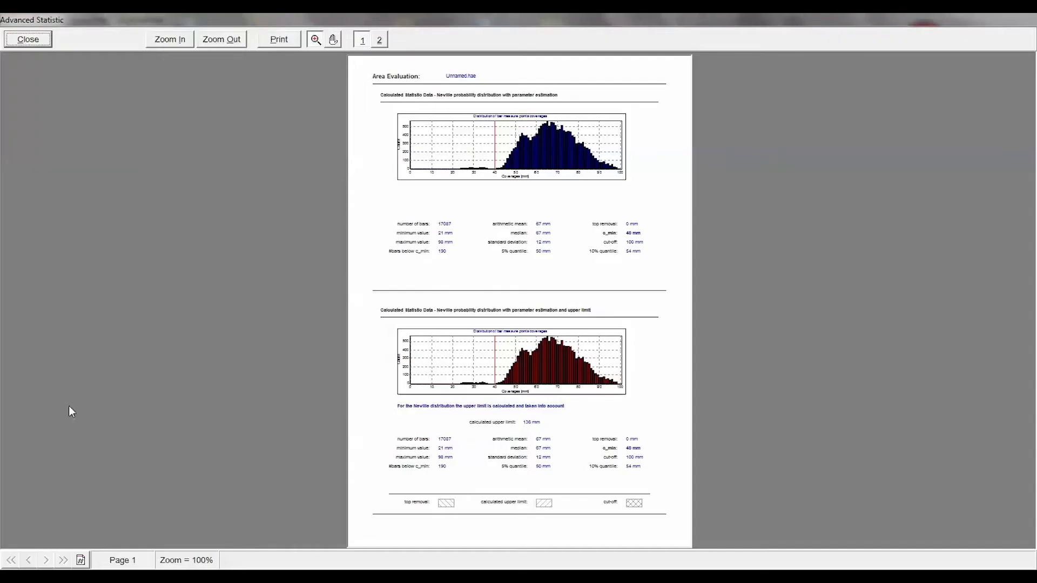
left_click(36, 41)
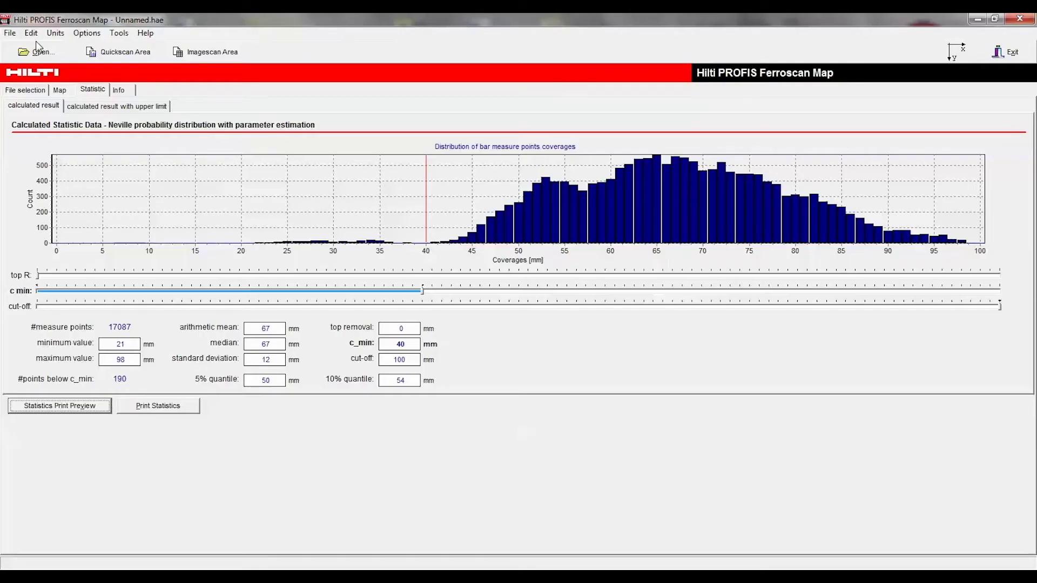
left_click(60, 90)
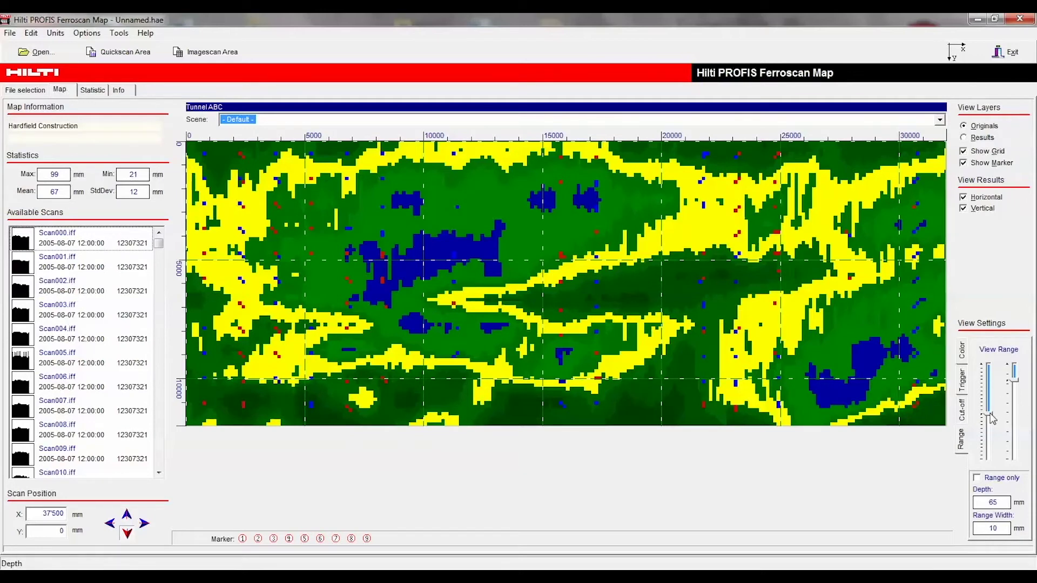
left_click_drag(994, 417, 993, 365)
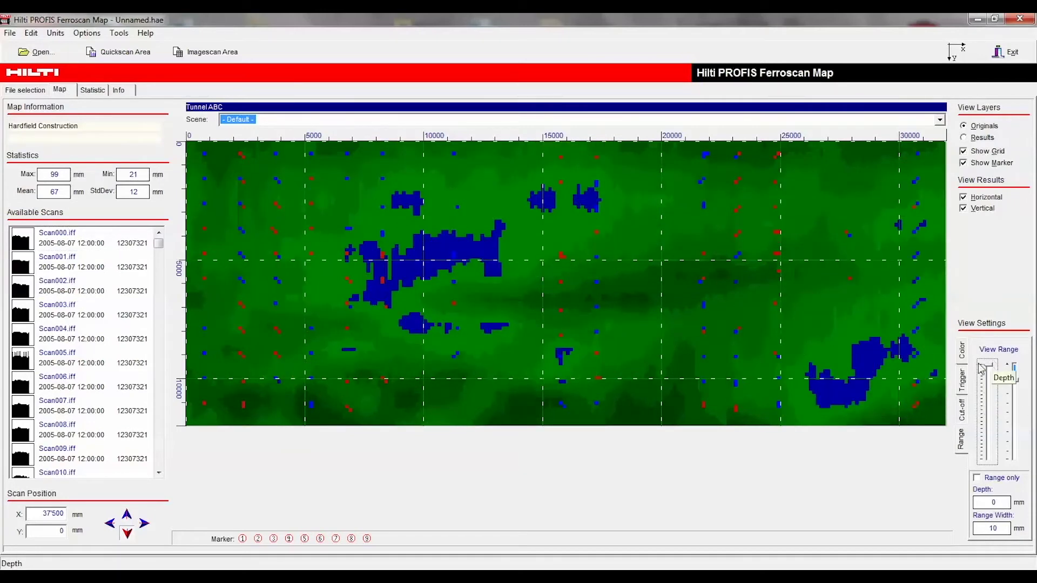
Preview the Tunnel ABC map report with two pages side by side.
left_click(11, 34)
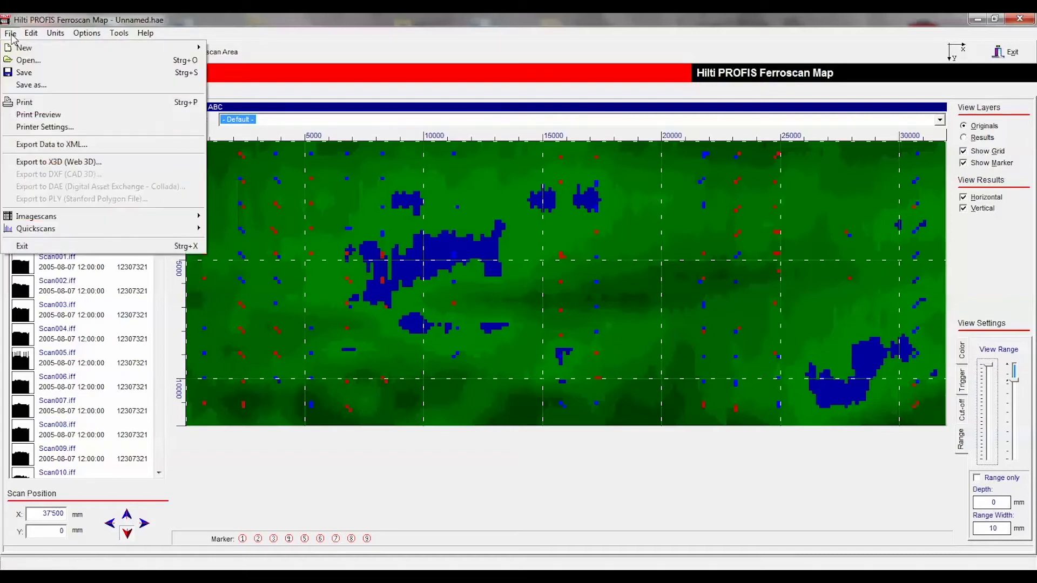
left_click(30, 116)
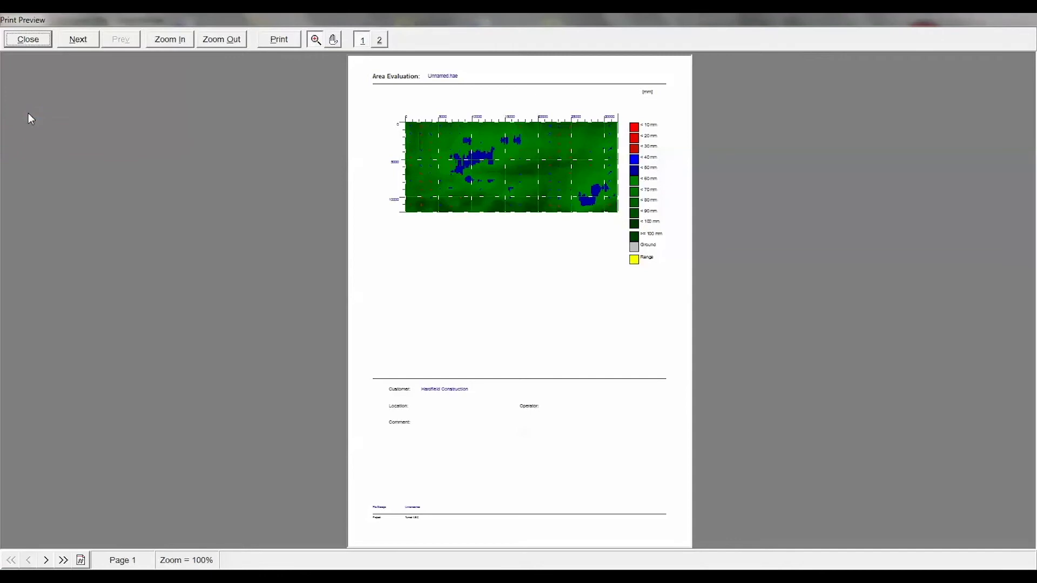
left_click(379, 41)
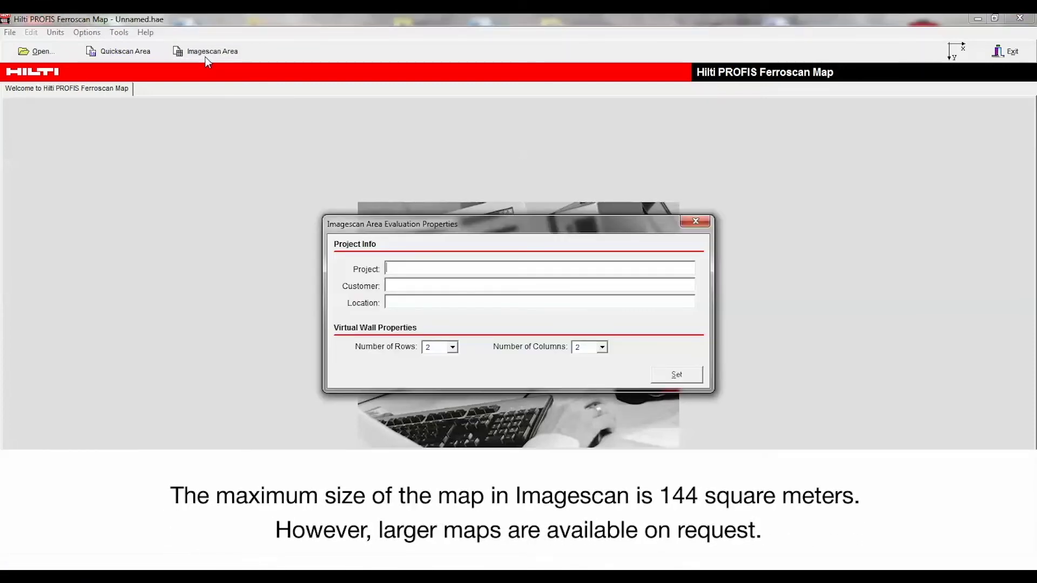
type("Bridge S")
type("electio")
type("n AR")
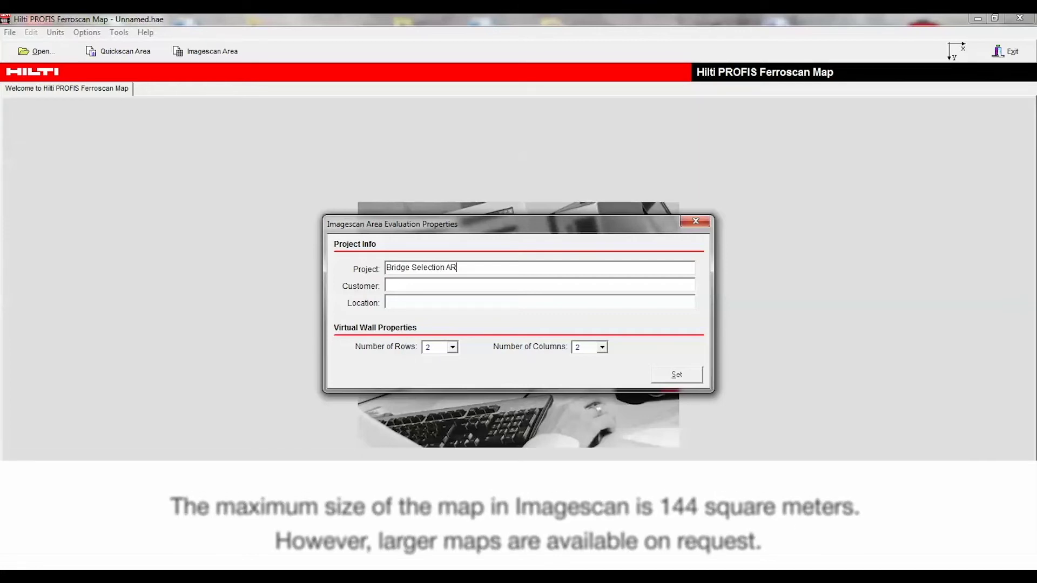
type("2")
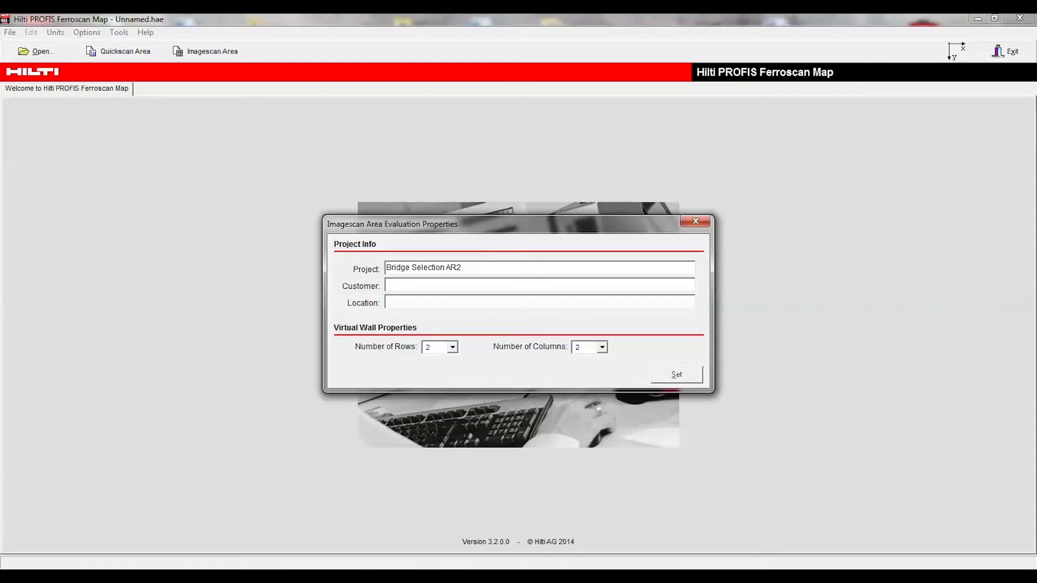
type("/B13")
Enter customer Olsen Construction, choose 6 rows and 12 columns, and confirm the area.
left_click(388, 285)
type("Olsen")
type(" Construc")
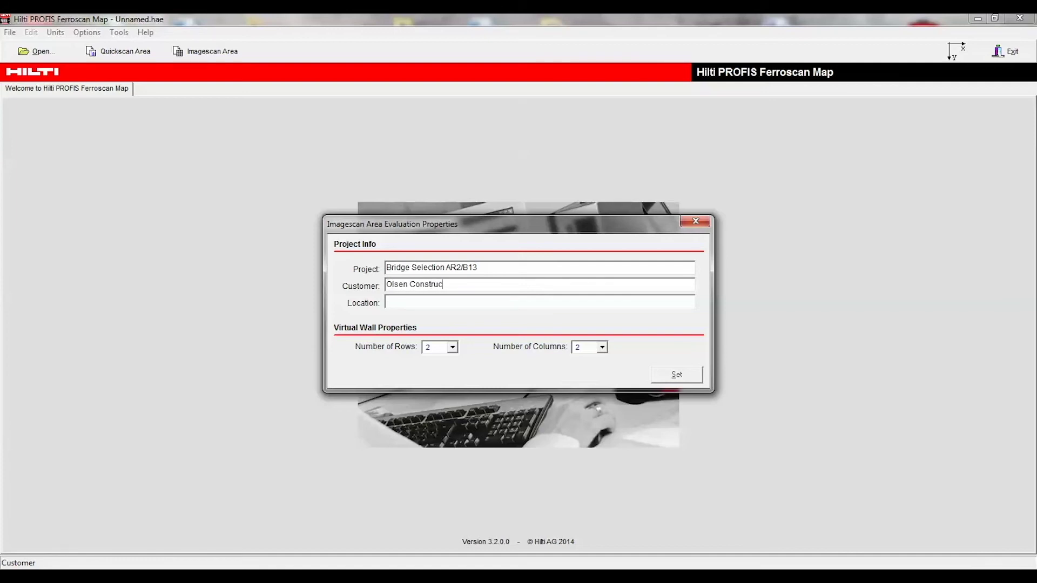
type("tion")
left_click(452, 347)
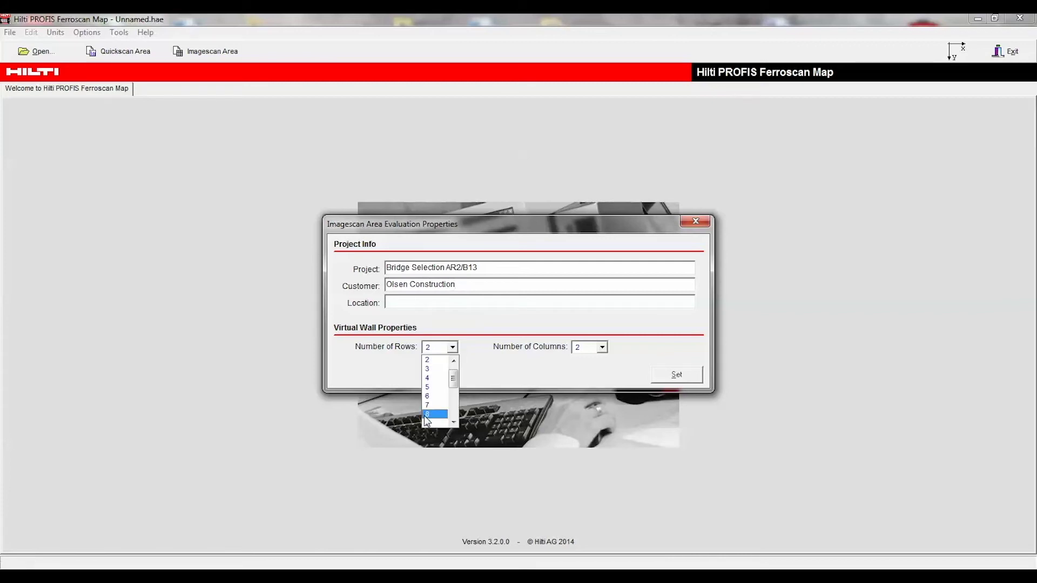
left_click(432, 402)
left_click(601, 348)
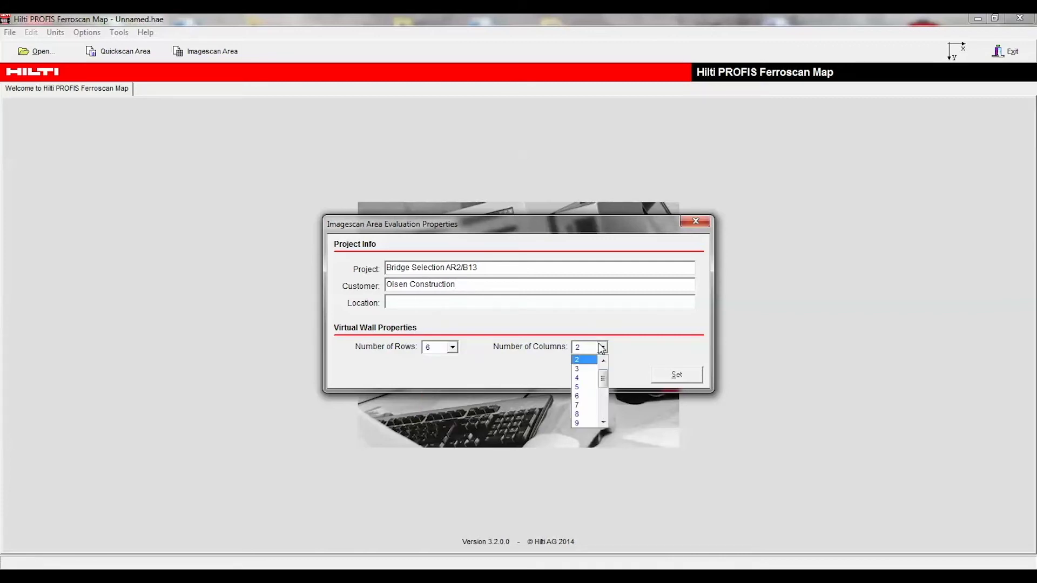
left_click(586, 419)
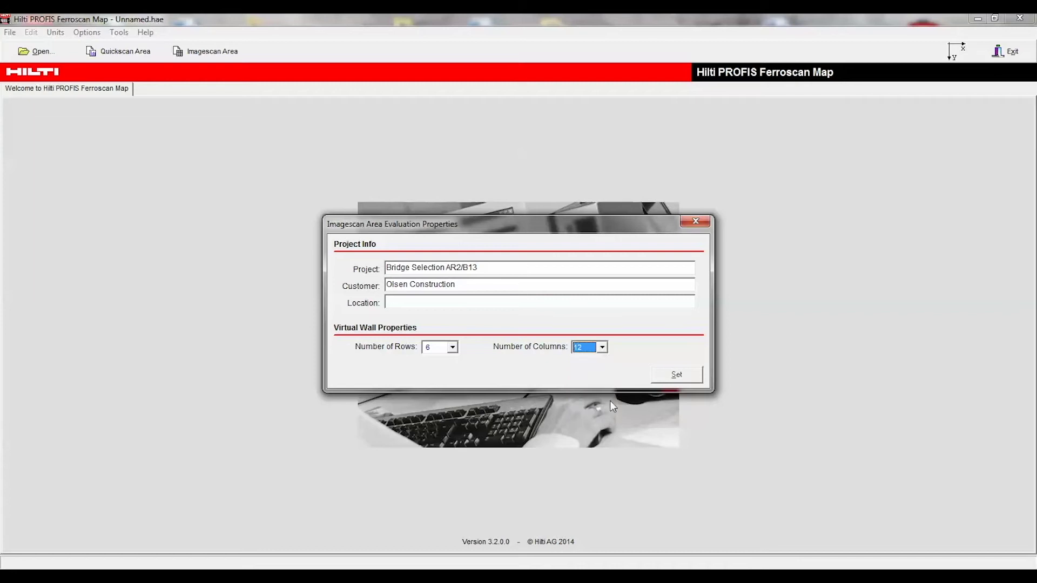
left_click(663, 375)
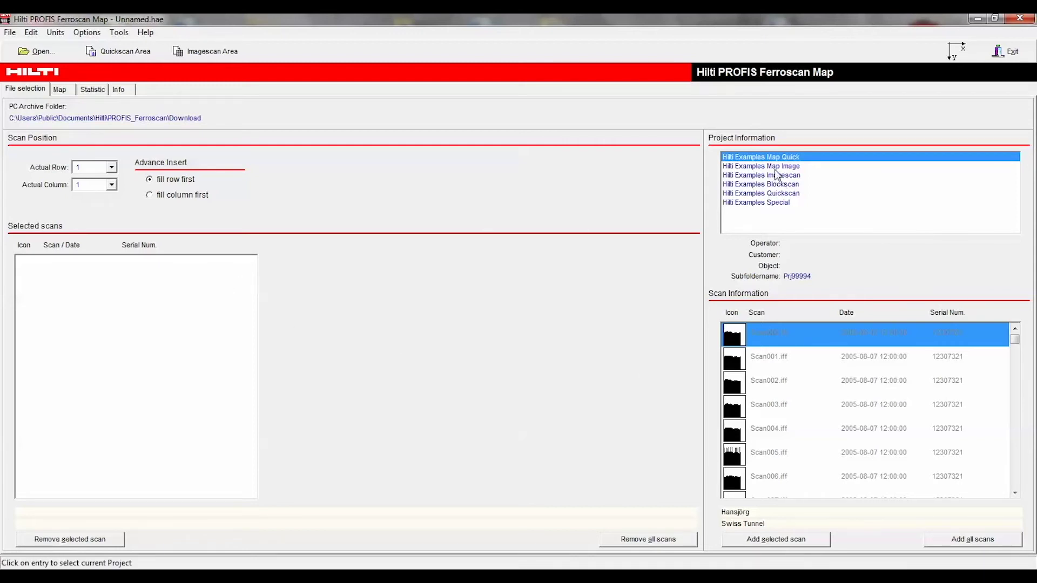
Add all Hilti Examples Map Image scans to Bridge Selection AR2/B13 and show its map.
left_click(774, 167)
left_click(161, 199)
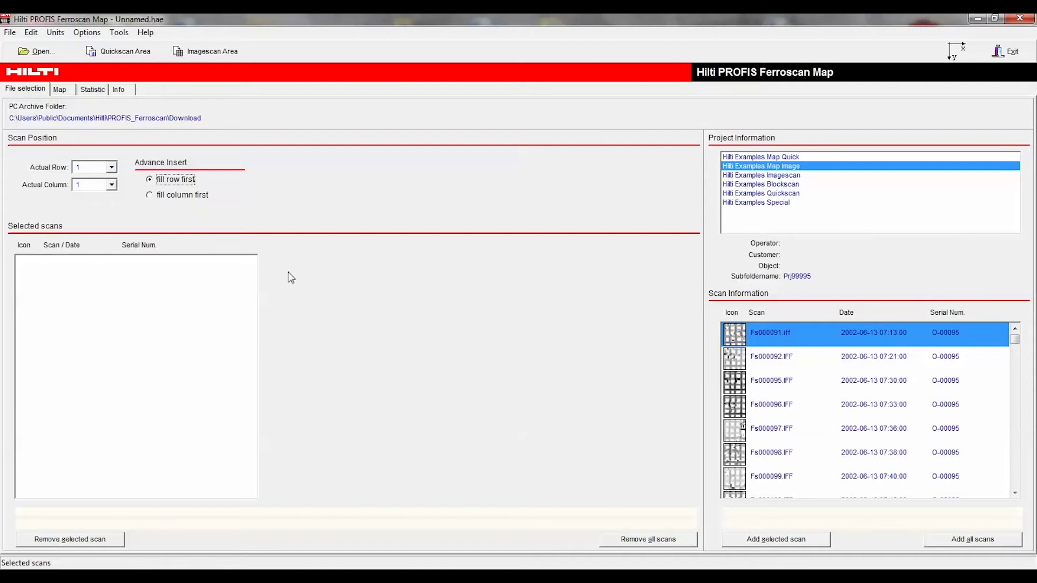
left_click(968, 537)
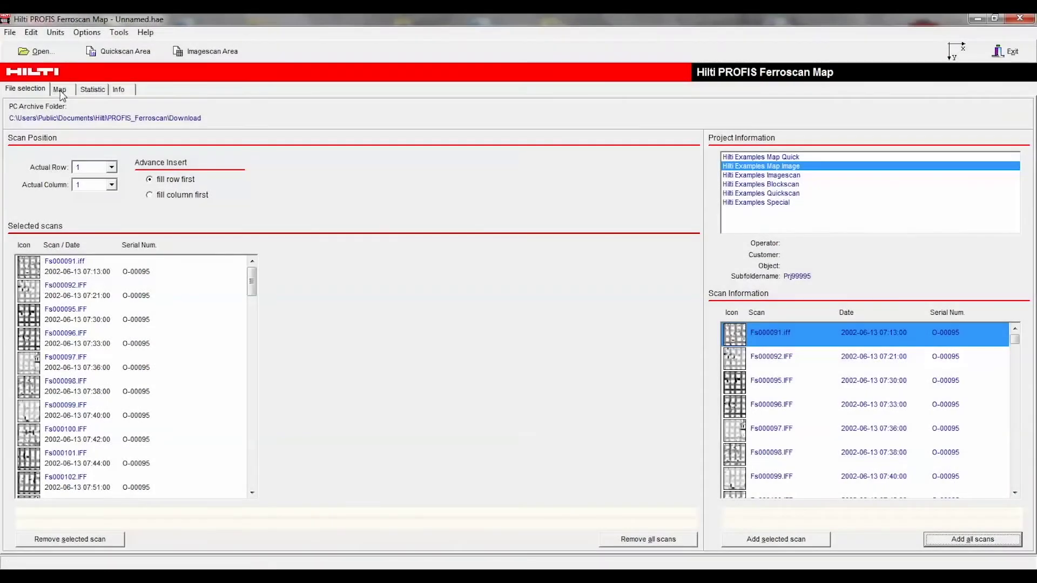
left_click(59, 89)
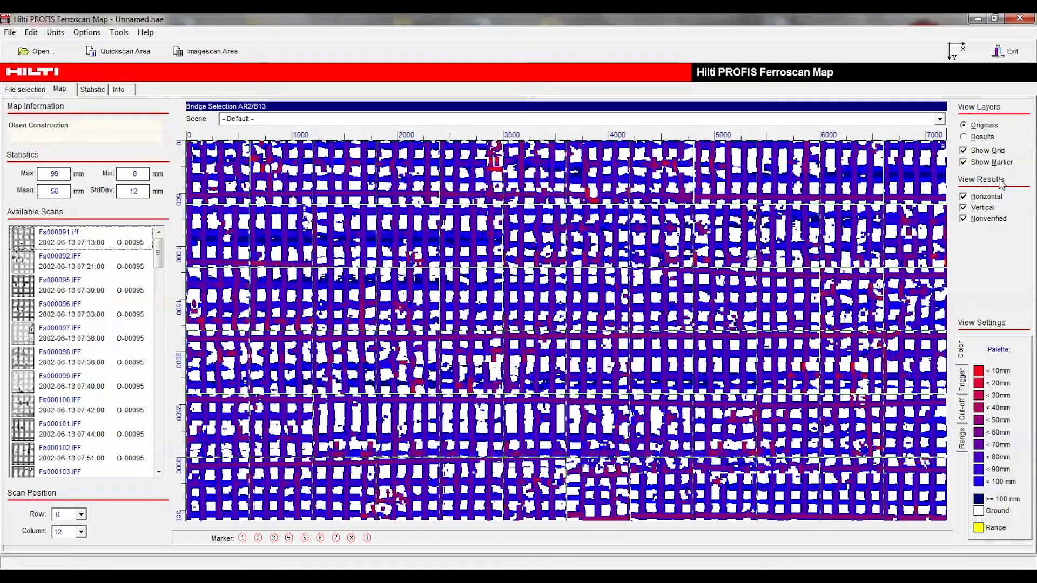
Switch the map to the Results layer, hide nonverified bars, and compare vertical and horizontal bar filters.
left_click(964, 138)
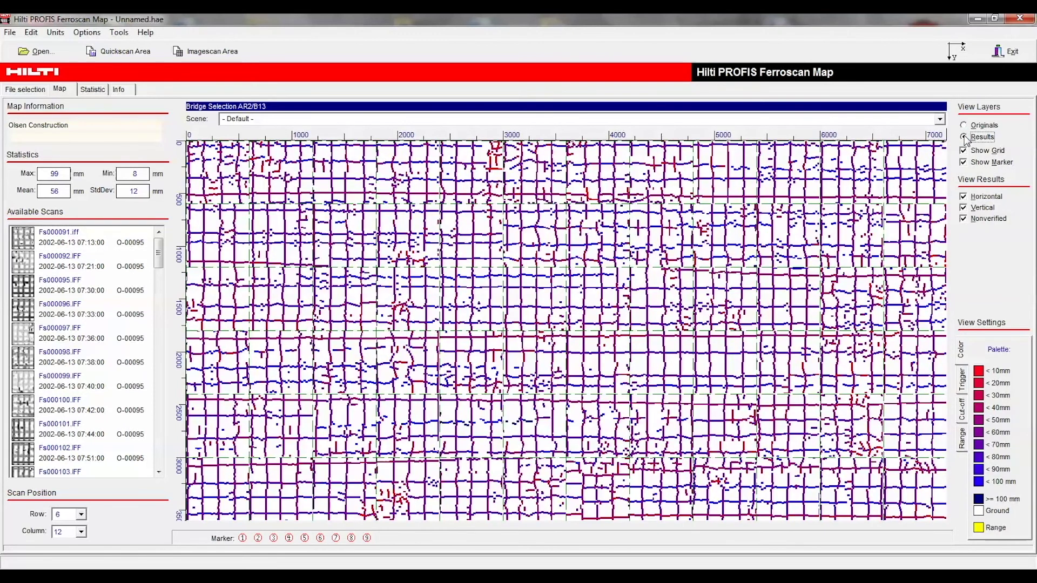
left_click(964, 220)
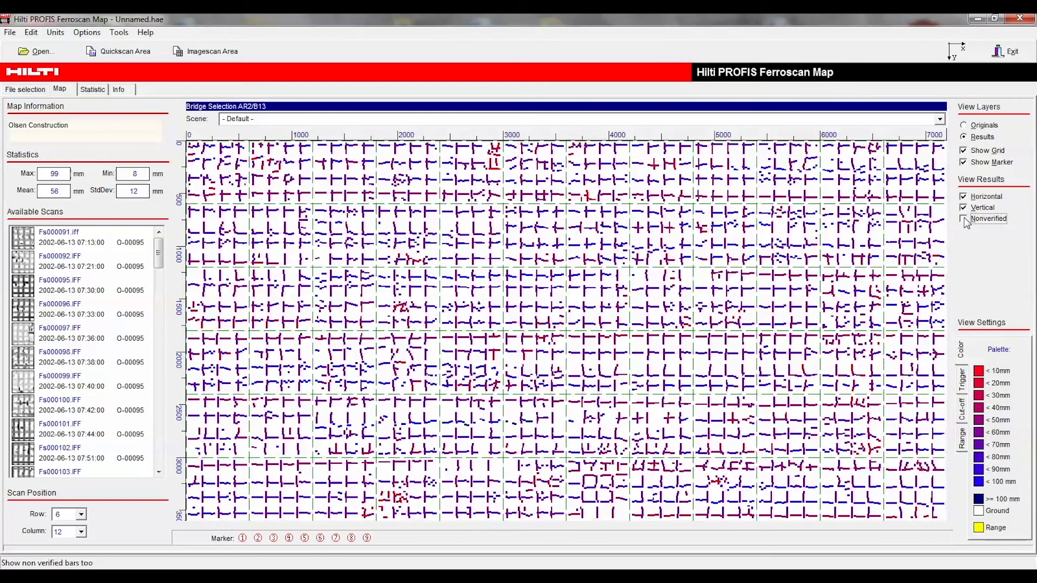
left_click(963, 209)
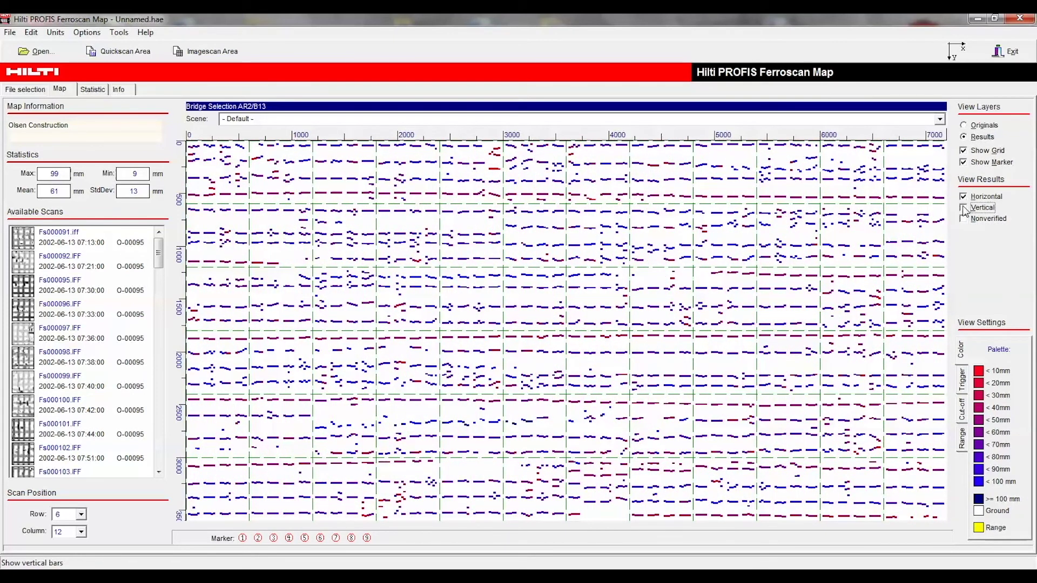
left_click(962, 197)
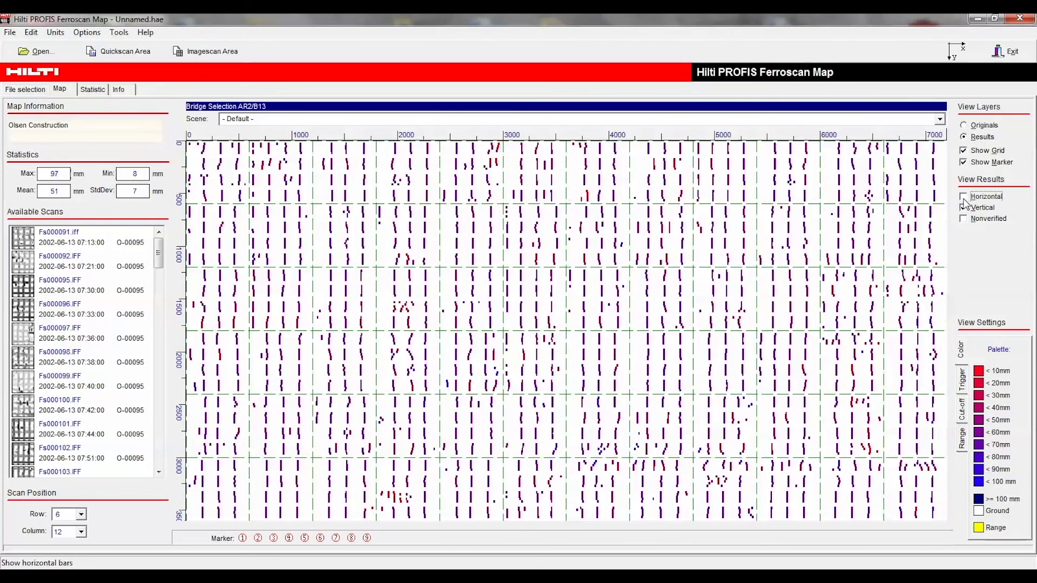
left_click(964, 200)
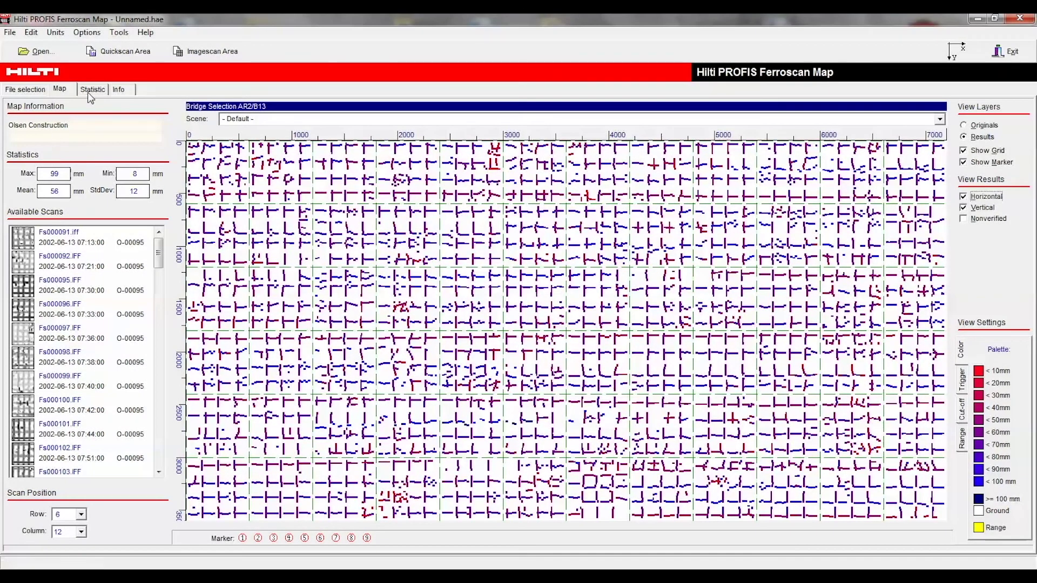
left_click(90, 91)
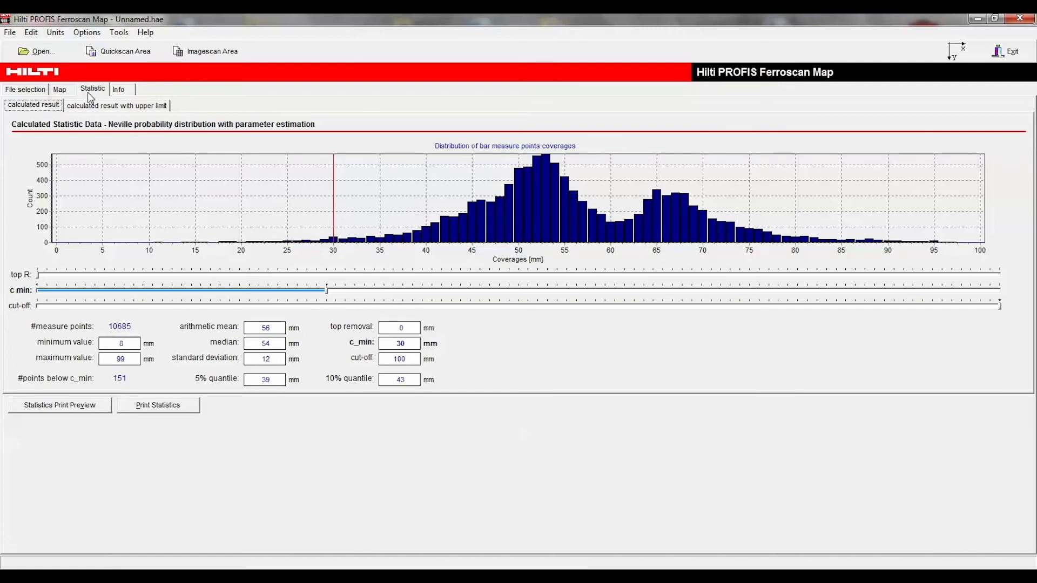
left_click(59, 91)
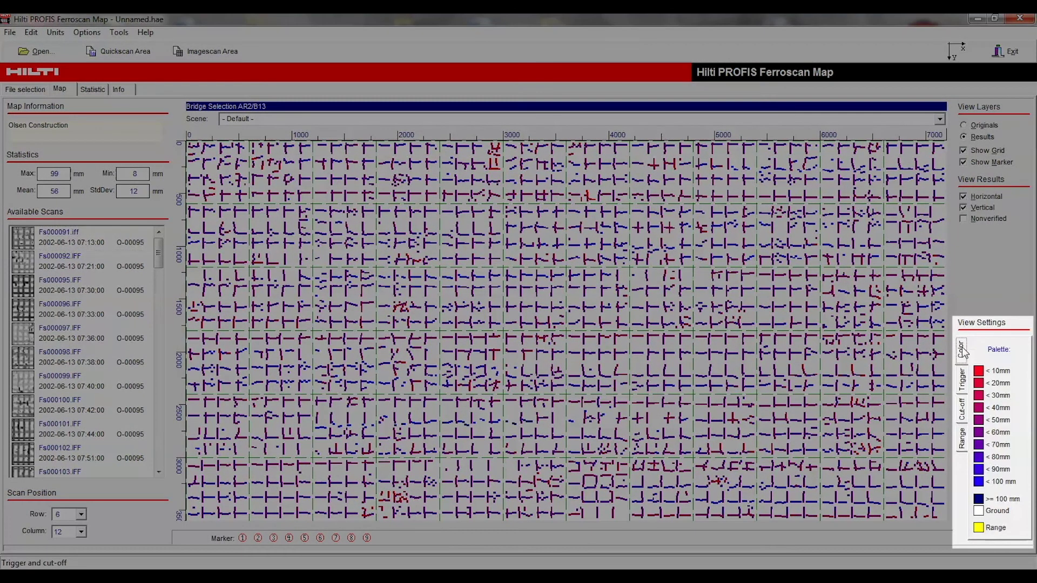
left_click(961, 437)
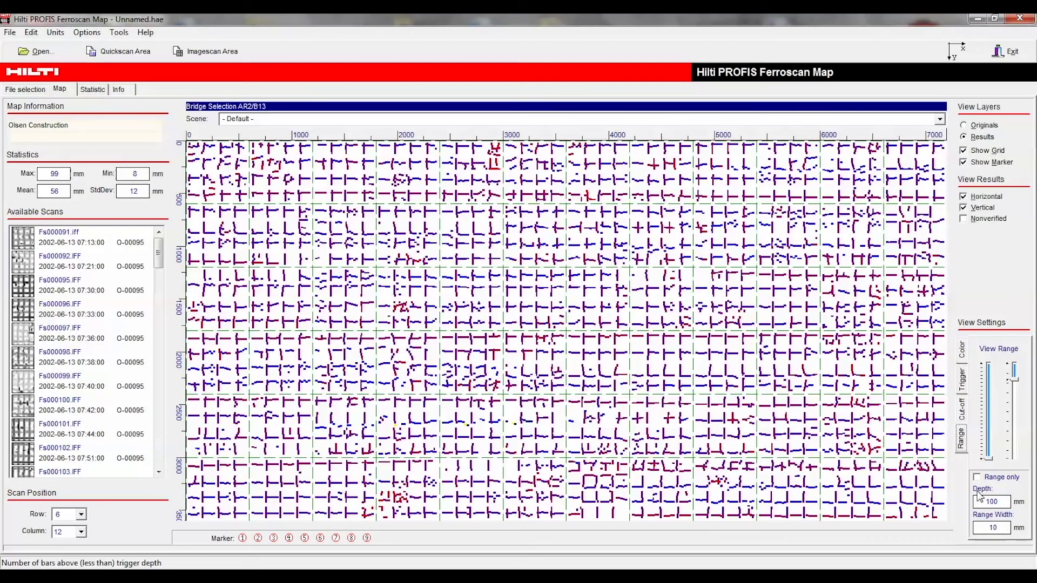
left_click(962, 352)
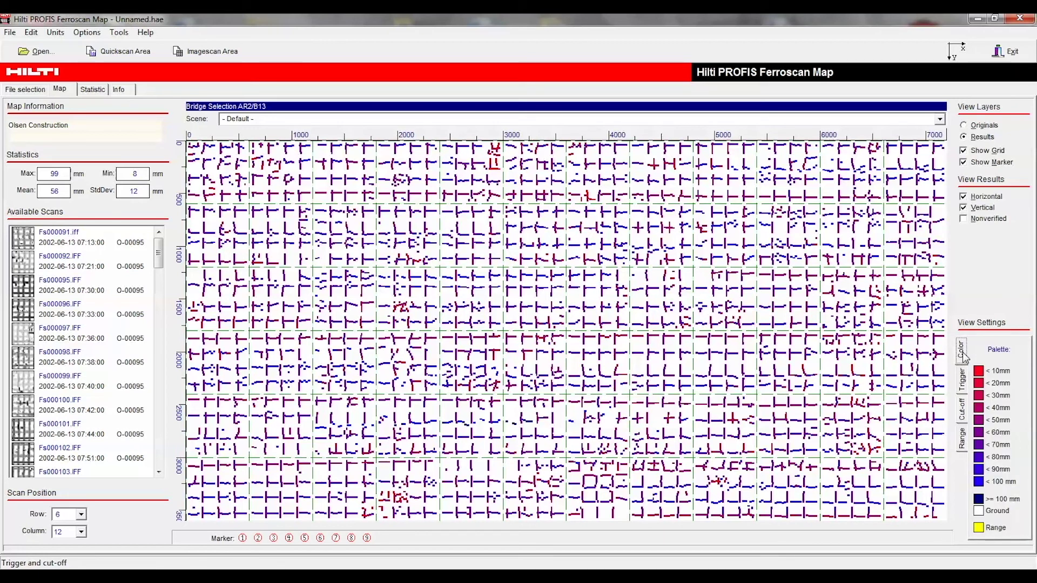
left_click(92, 90)
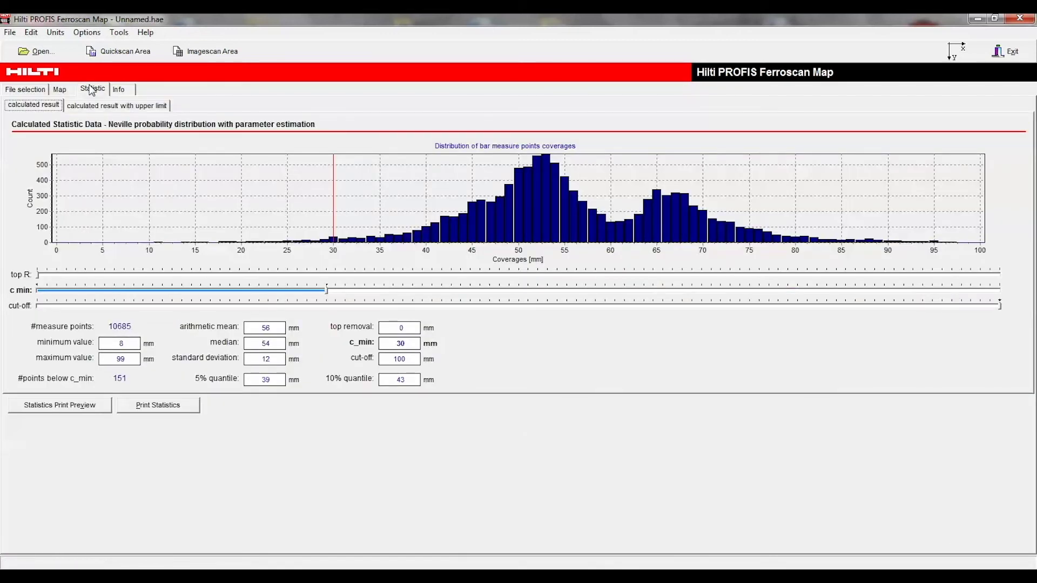
left_click(74, 405)
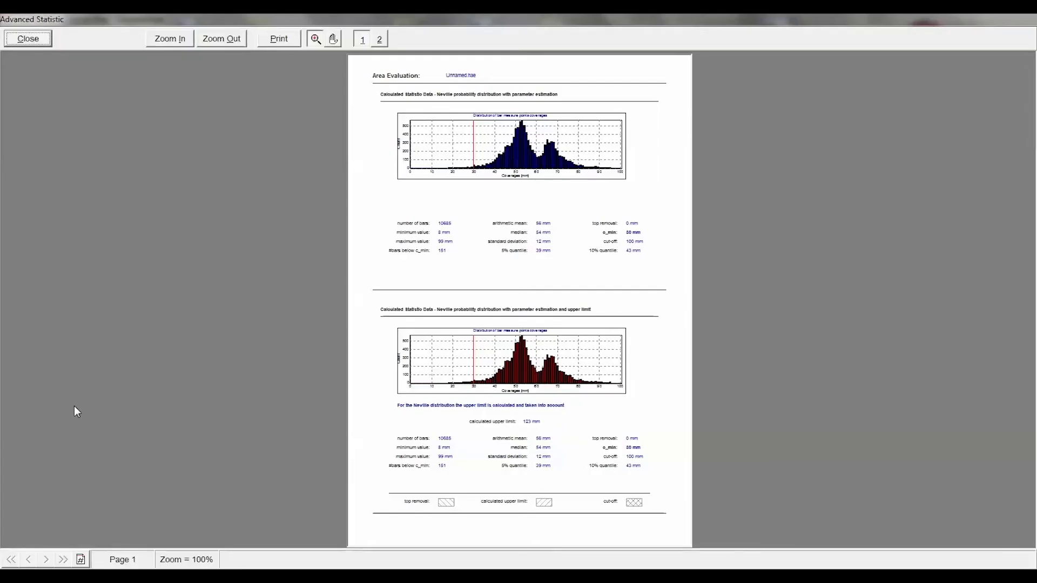
left_click(28, 37)
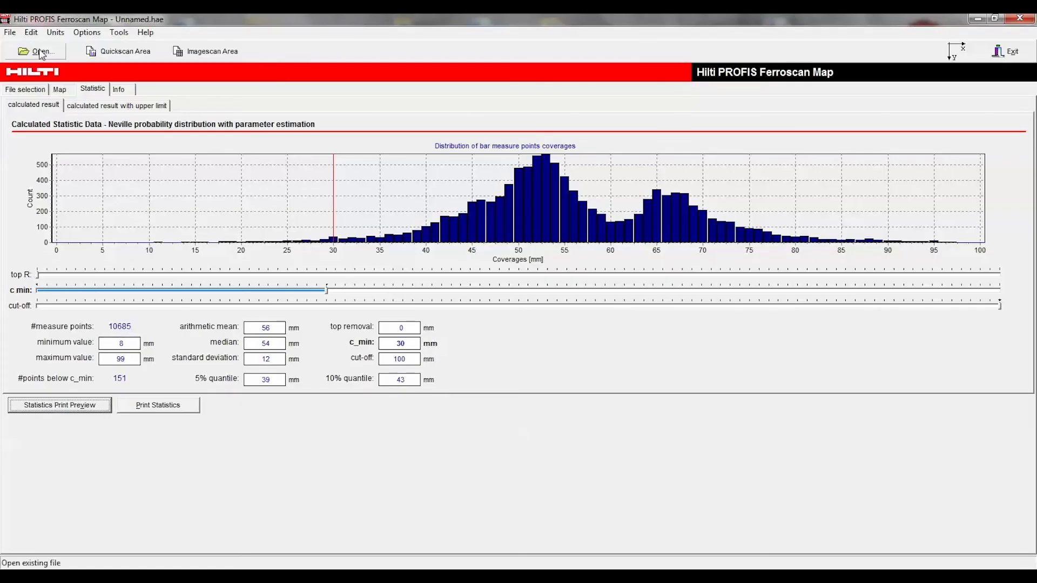
left_click(60, 89)
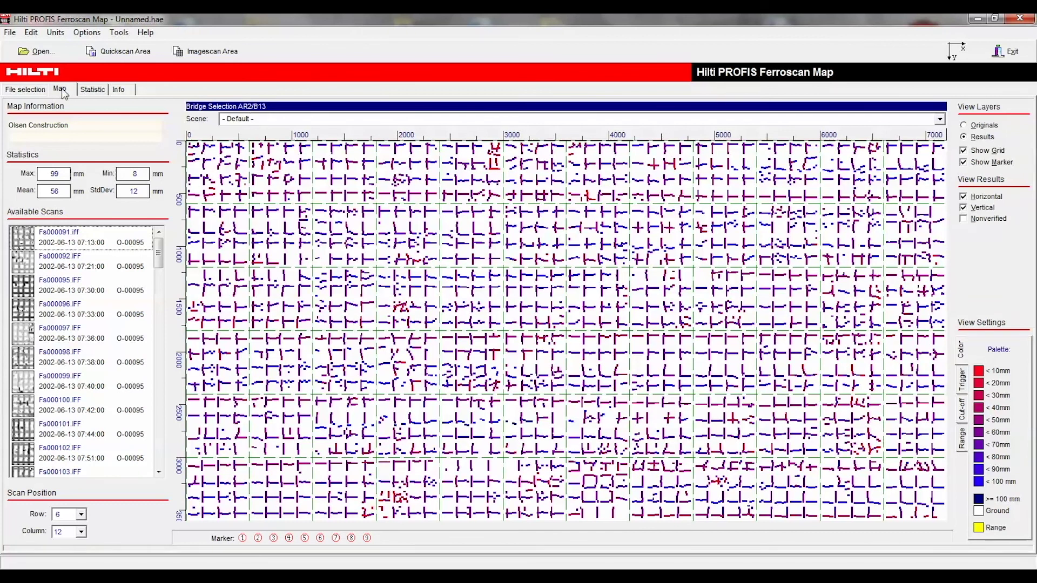
Hide vertical bars and preview the horizontal-only statistics report (5,812 points, mean 61 mm).
left_click(964, 209)
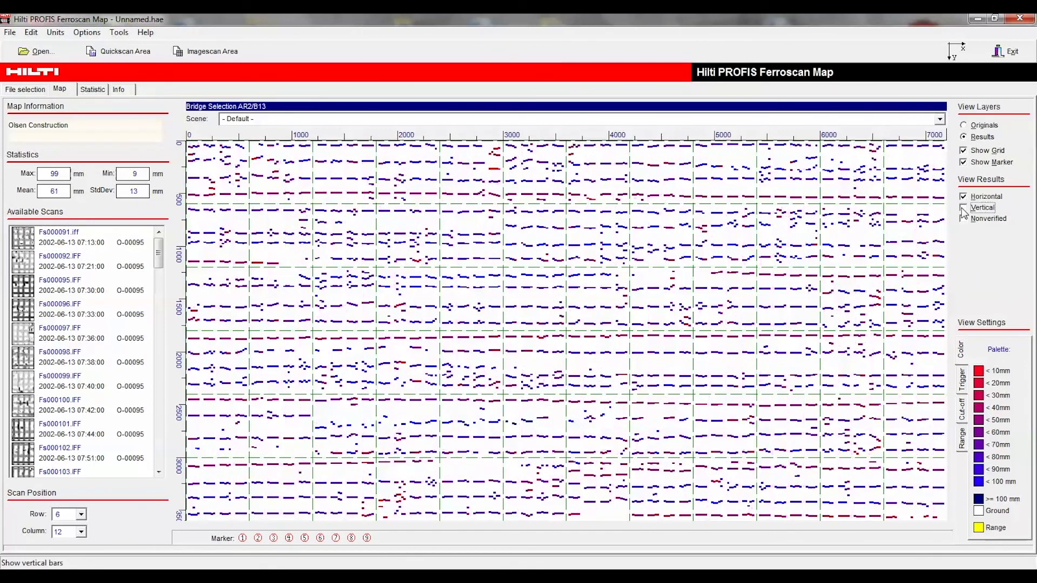
left_click(93, 89)
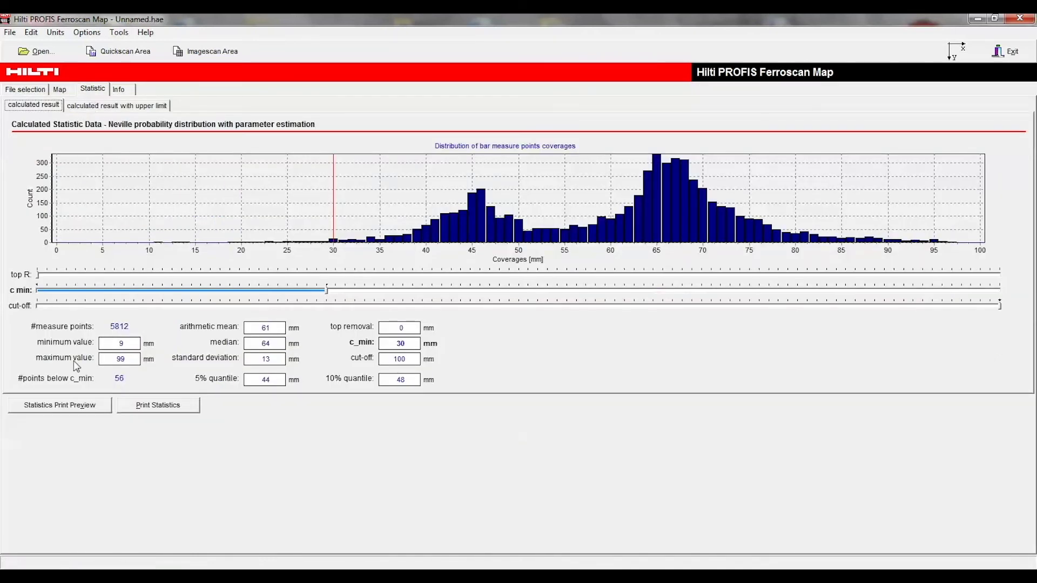
left_click(73, 406)
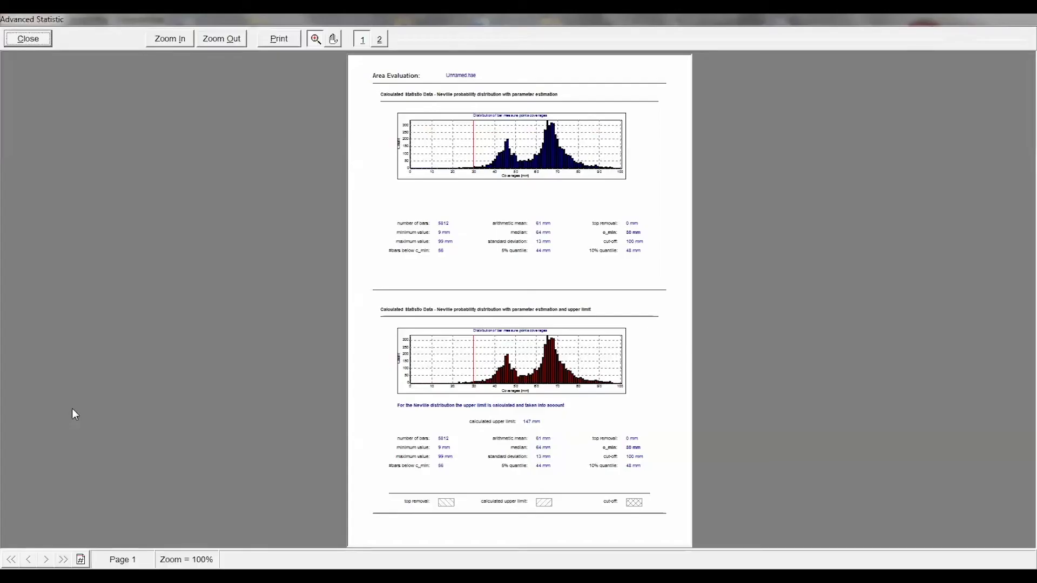
left_click(28, 38)
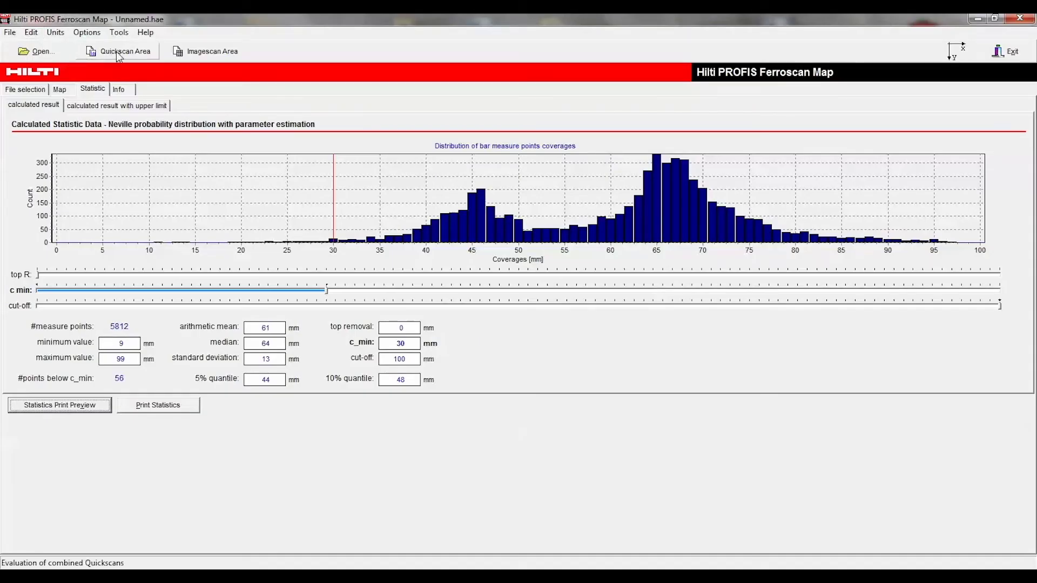
left_click(60, 90)
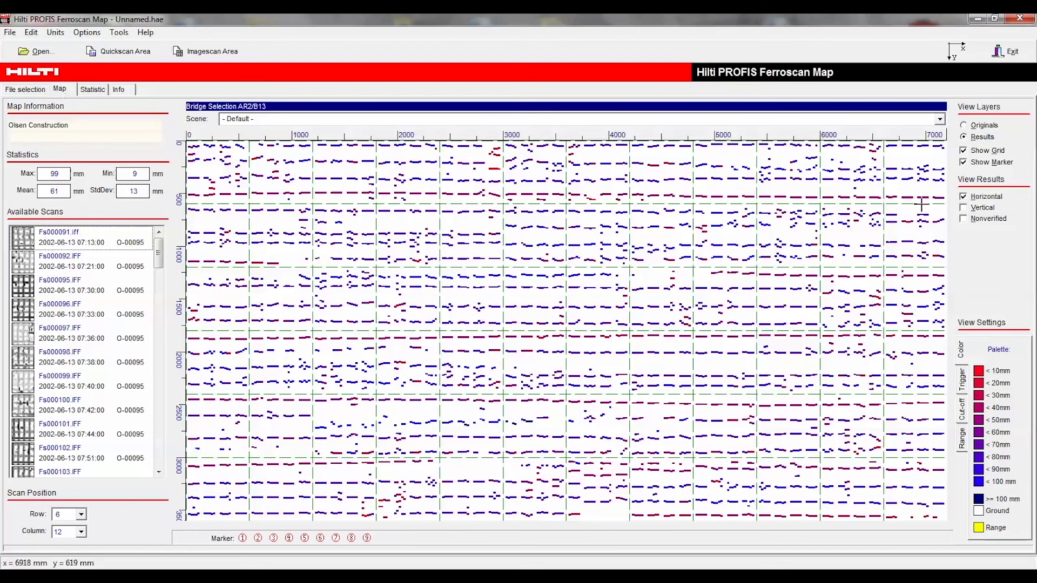
Preview the vertical-only statistics report (4,873 points, mean 51 mm), then show both bar directions.
left_click(965, 208)
left_click(964, 197)
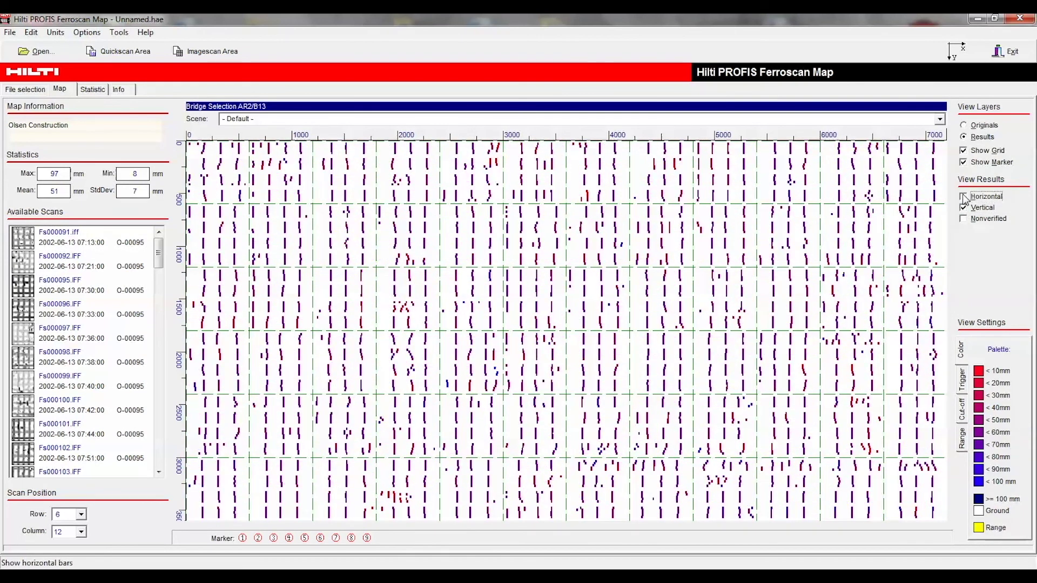
left_click(86, 92)
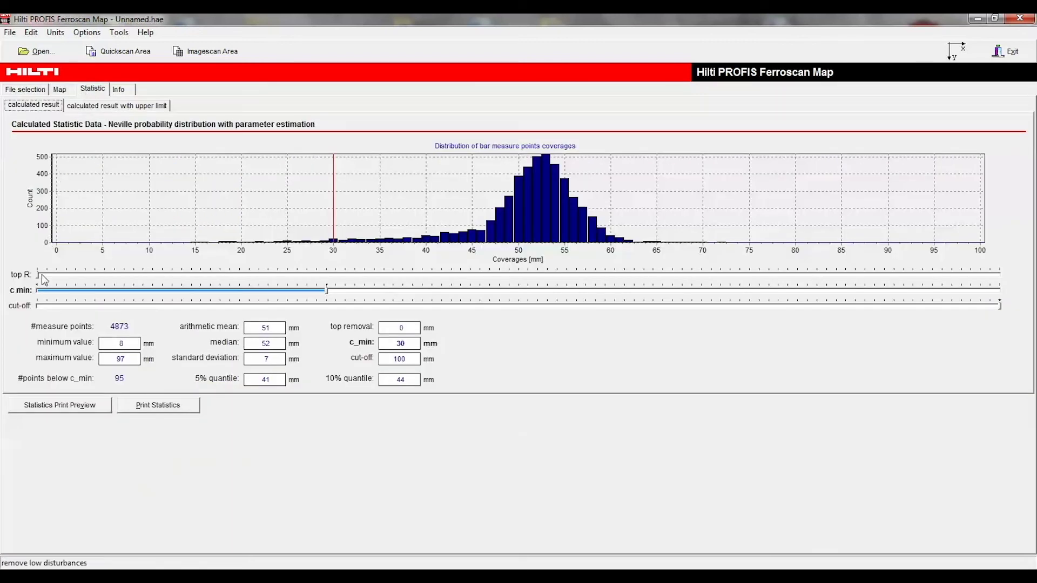
left_click(60, 407)
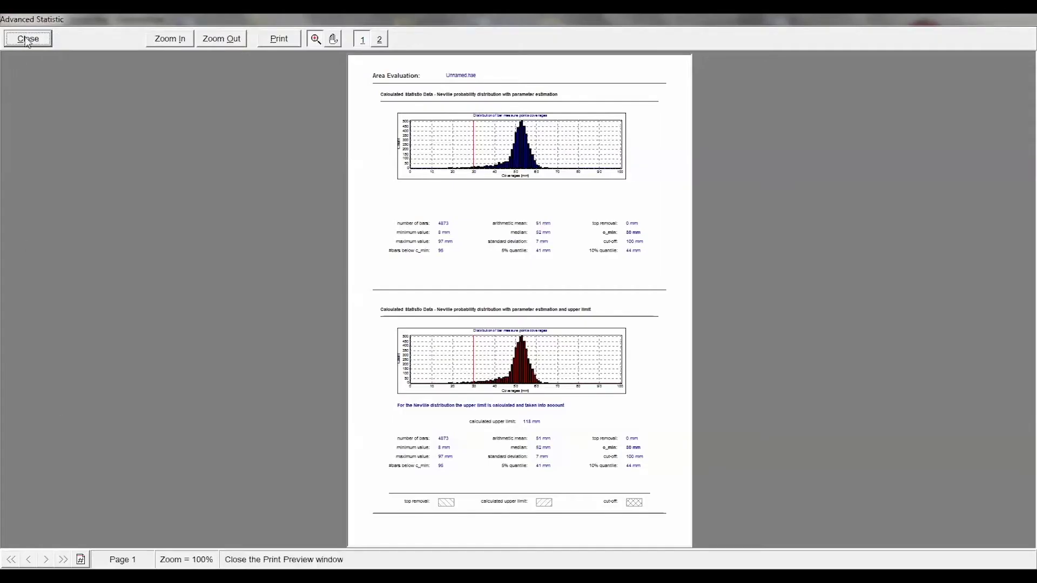
left_click(27, 39)
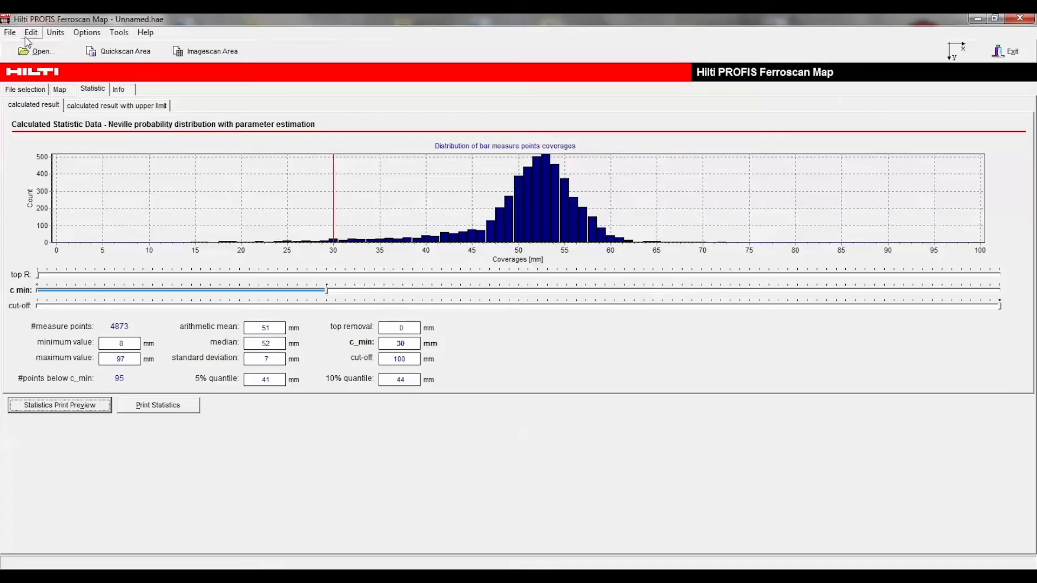
left_click(60, 90)
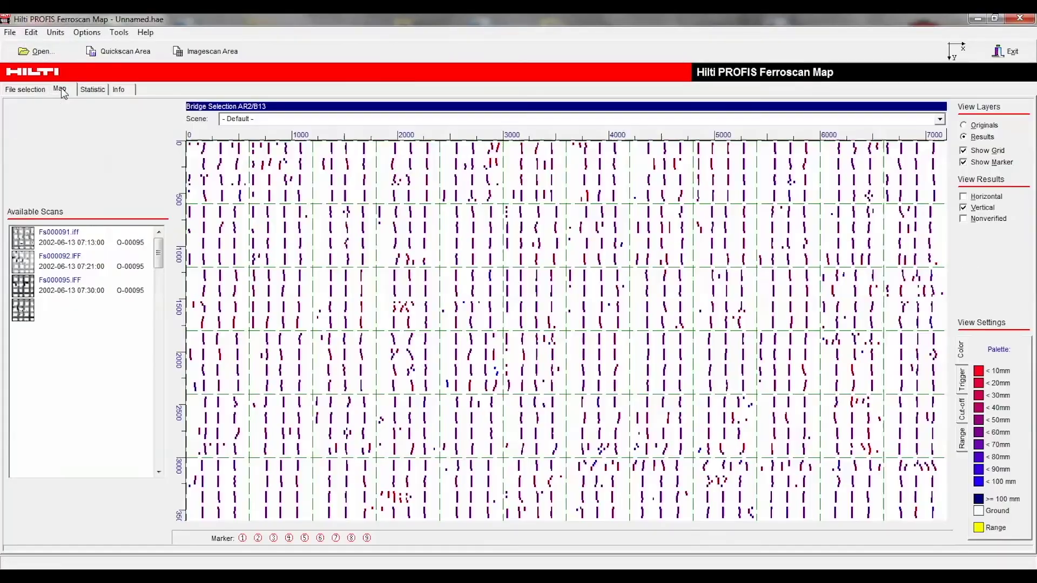
left_click(964, 197)
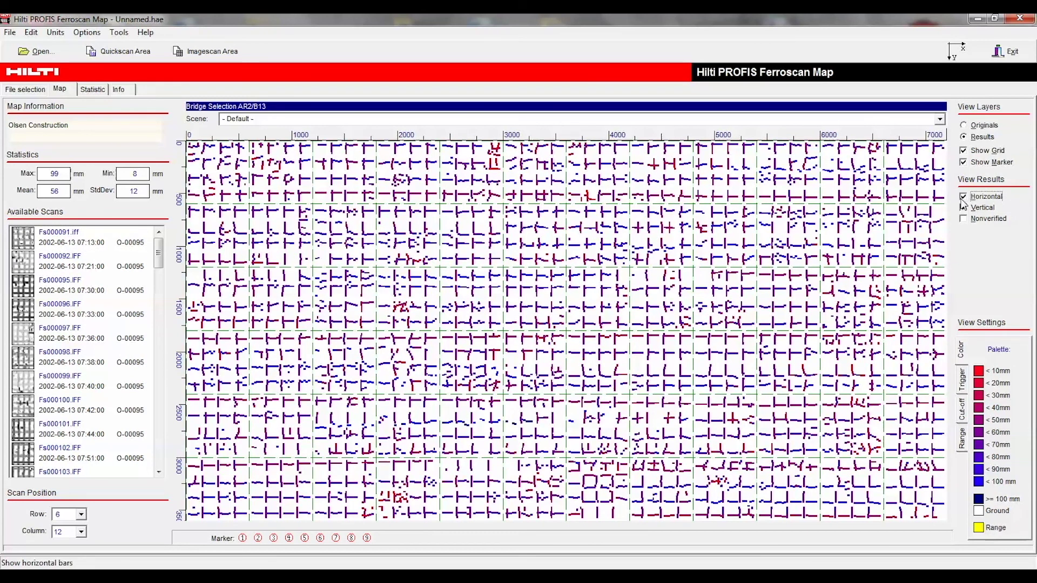
left_click(964, 207)
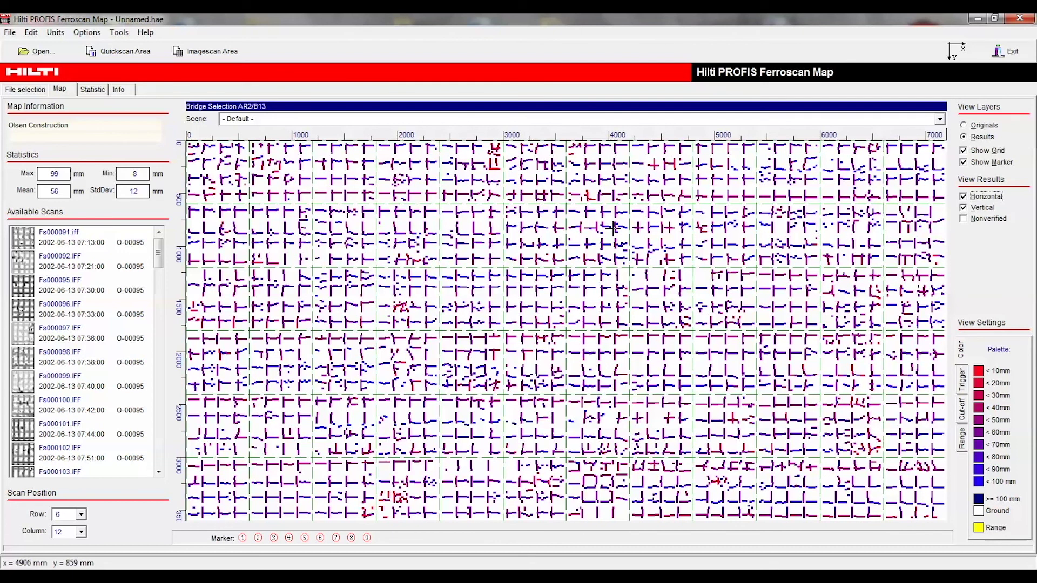
Open the File menu over the Bridge Selection AR2/B13 results map.
left_click(8, 34)
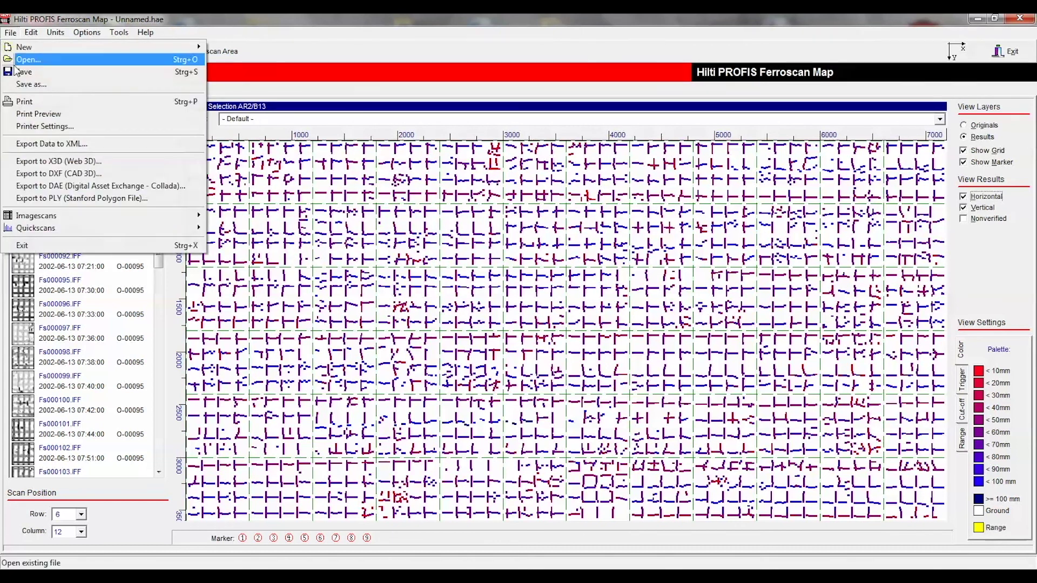